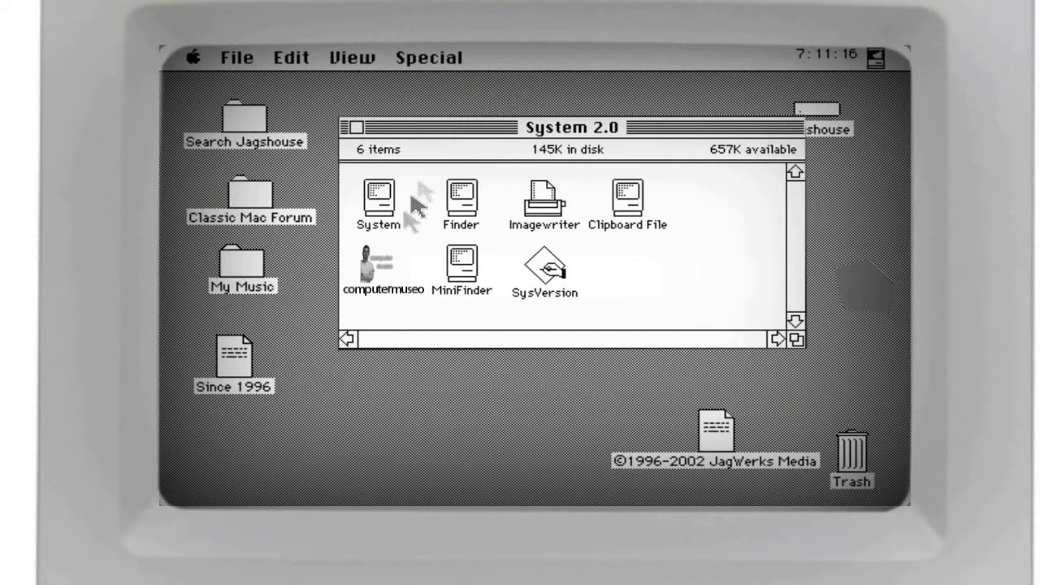
- Launch Office 95 Setup from the OFFICE.PRO folder and accept the licence notice
{"action": "left_click", "coordinate": [386, 267]}
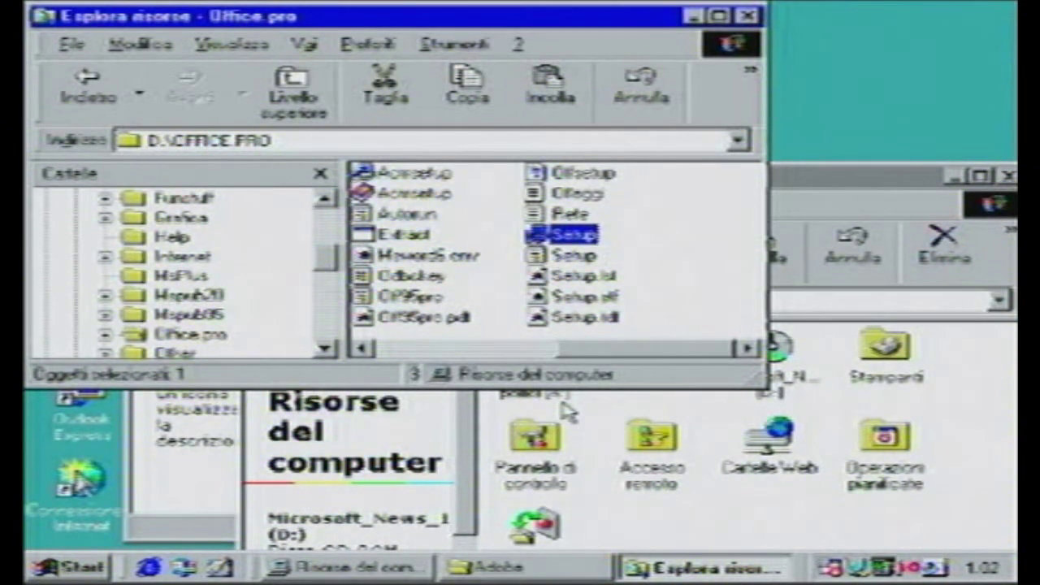
{"action": "double_click", "coordinate": [563, 238]}
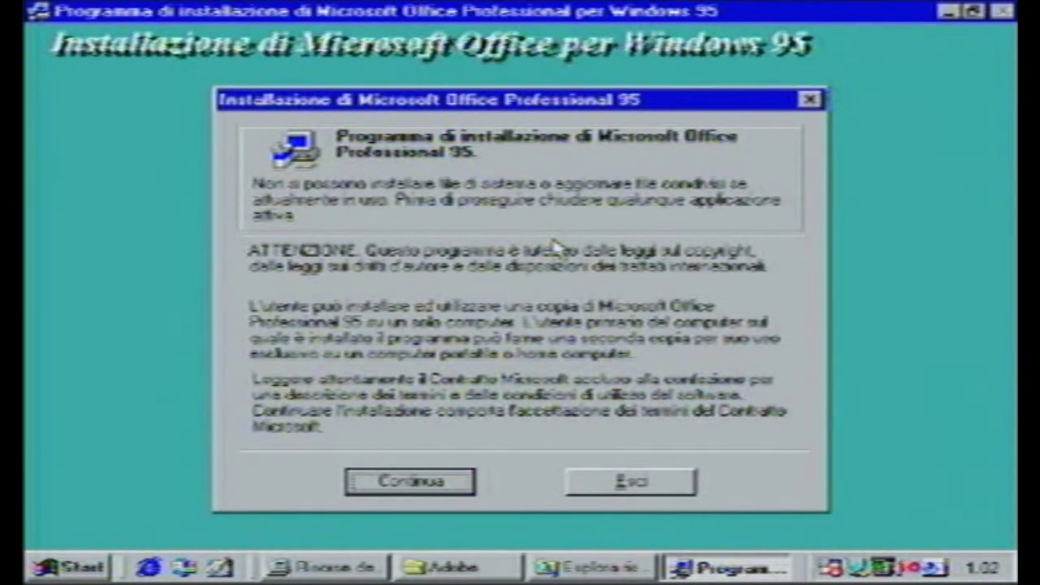
{"action": "left_click", "coordinate": [369, 485]}
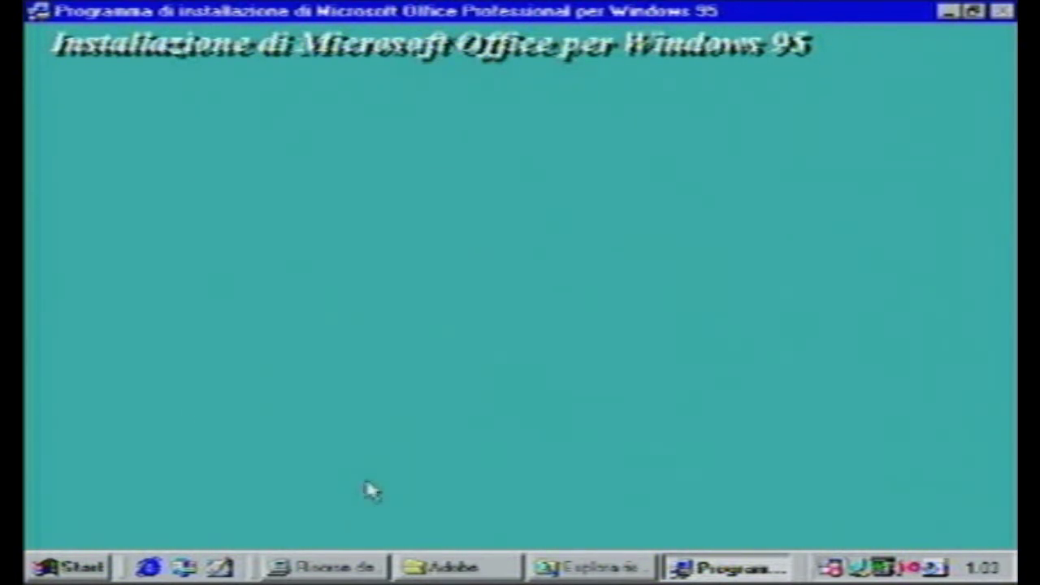
- Confirm the user name and company, then bring the OFFICE.PRO folder back to the front
{"action": "left_click", "coordinate": [418, 389]}
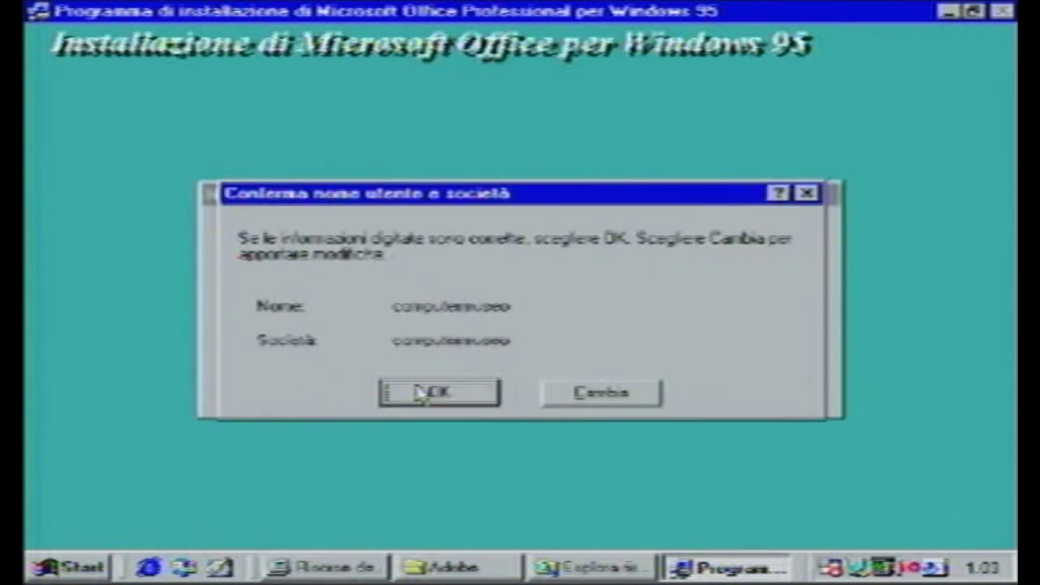
{"action": "left_click", "coordinate": [421, 393]}
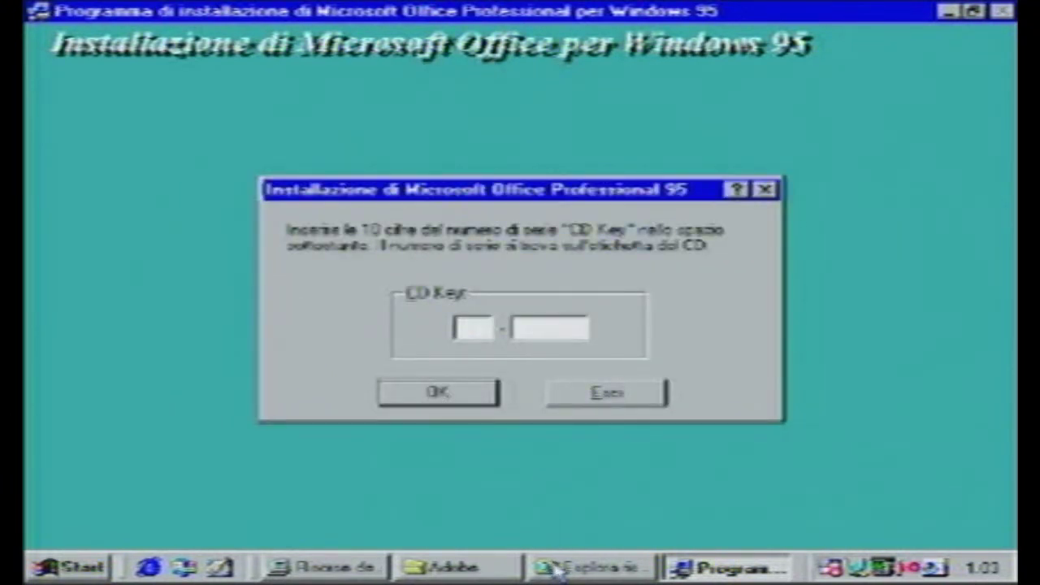
{"action": "left_click", "coordinate": [557, 569]}
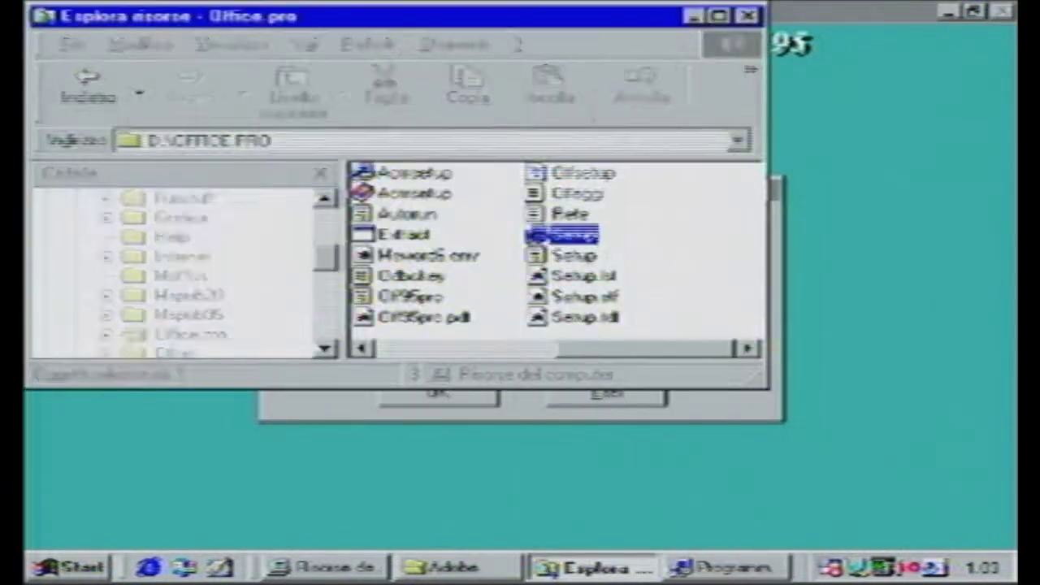
{"action": "left_click", "coordinate": [582, 343]}
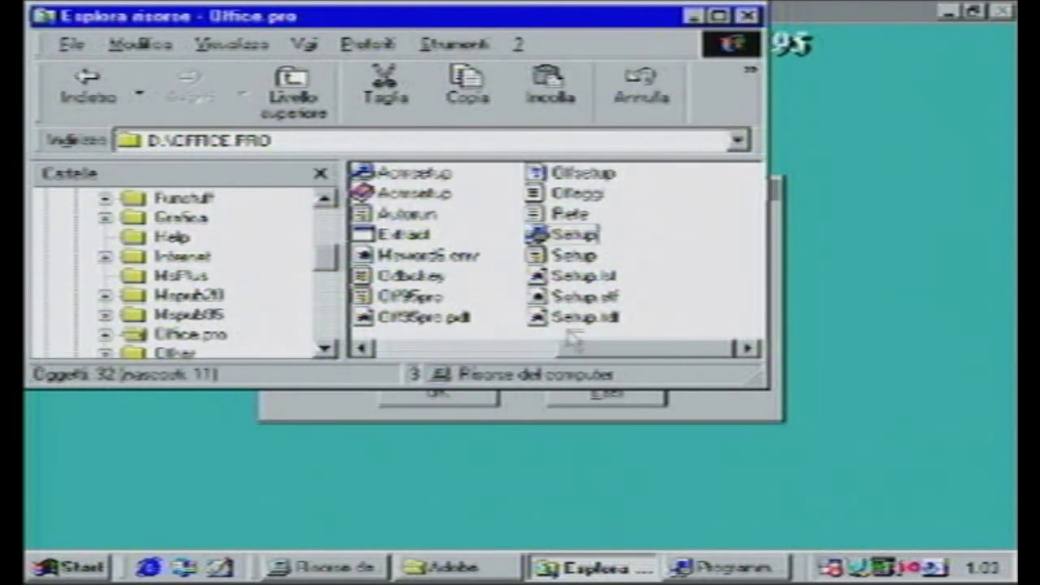
{"action": "left_click", "coordinate": [578, 199]}
{"action": "double_click", "coordinate": [578, 200]}
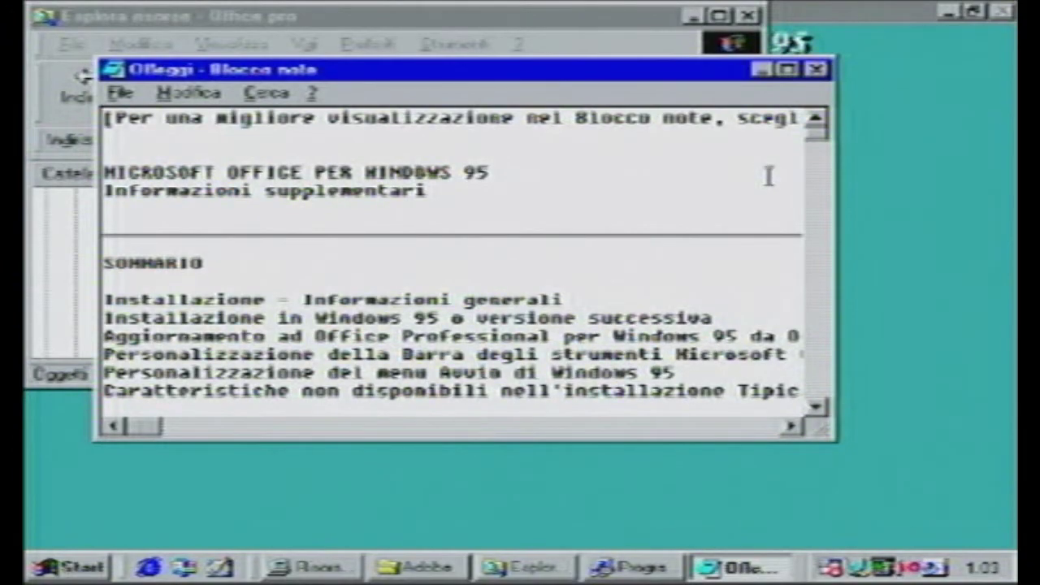
{"action": "left_click_drag", "start_coordinate": [817, 140], "coordinate": [854, 290]}
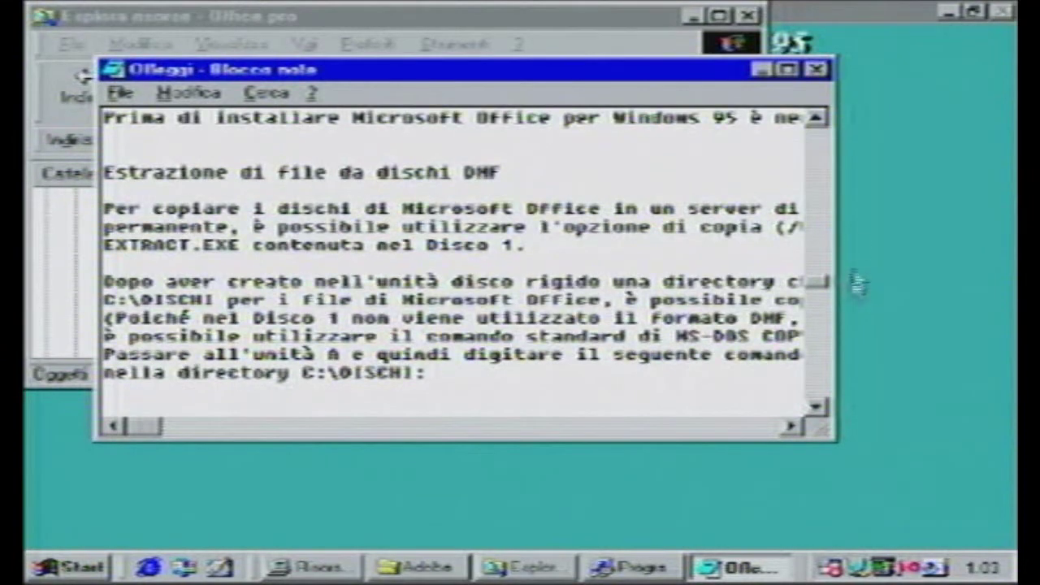
{"action": "left_click", "coordinate": [816, 69]}
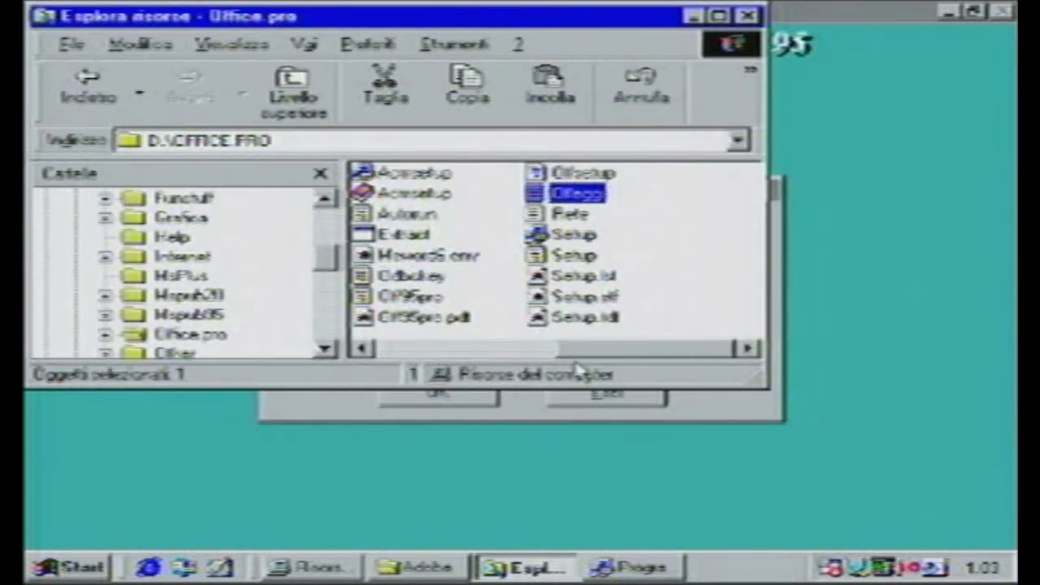
{"action": "mouse_move", "coordinate": [577, 354]}
{"action": "left_mouse_down"}
{"action": "mouse_move", "coordinate": [411, 351]}
{"action": "mouse_move", "coordinate": [565, 349]}
{"action": "left_mouse_up"}
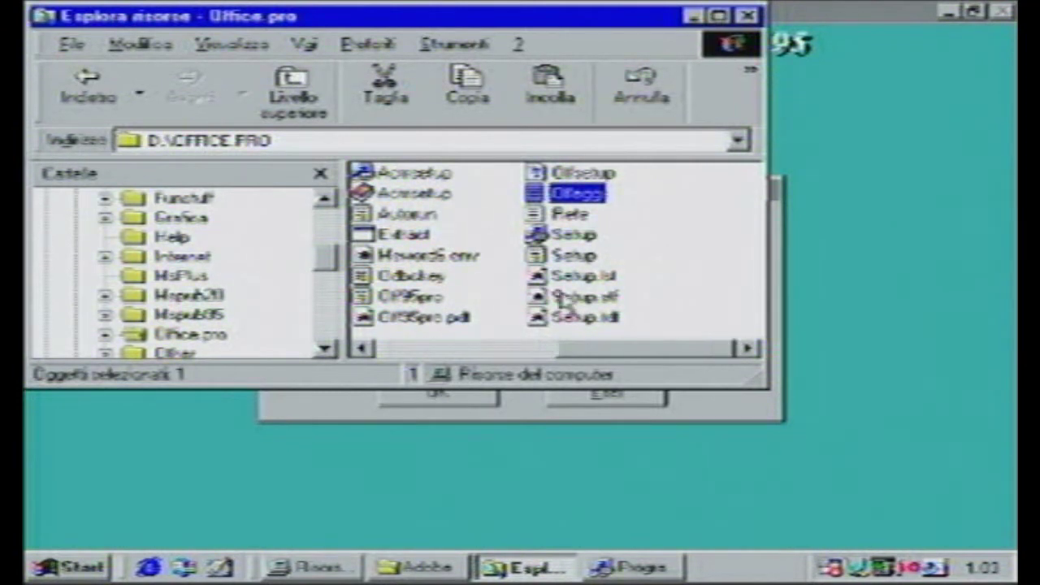
{"action": "left_click", "coordinate": [559, 217]}
{"action": "double_click", "coordinate": [559, 216]}
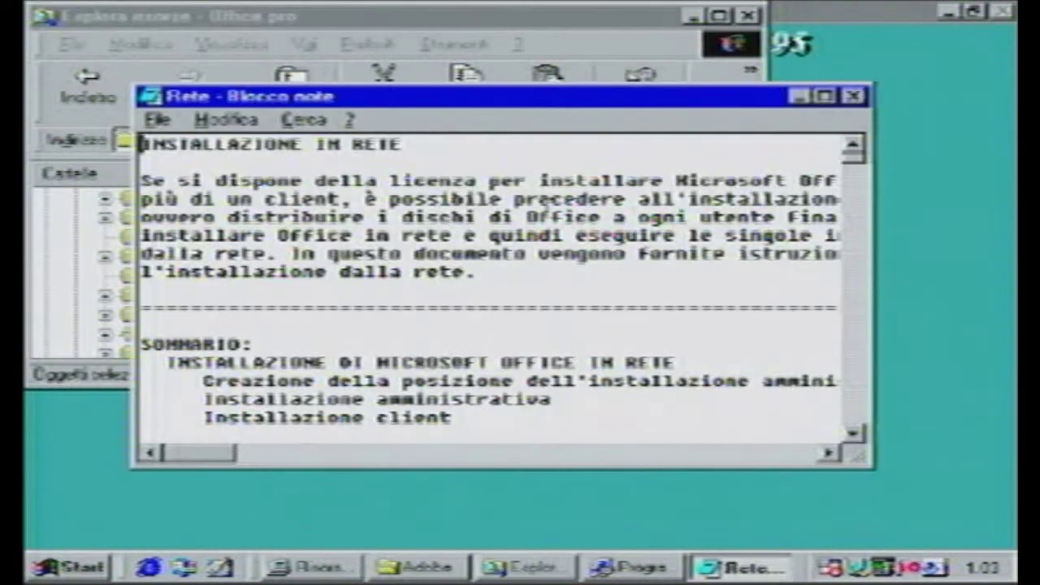
{"action": "left_click", "coordinate": [853, 96]}
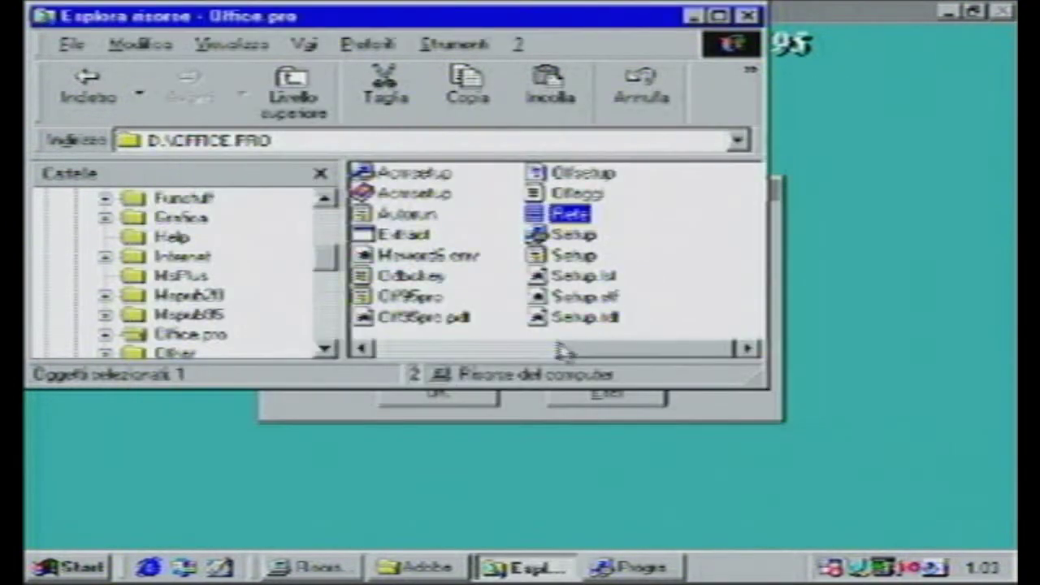
{"action": "left_click", "coordinate": [524, 349]}
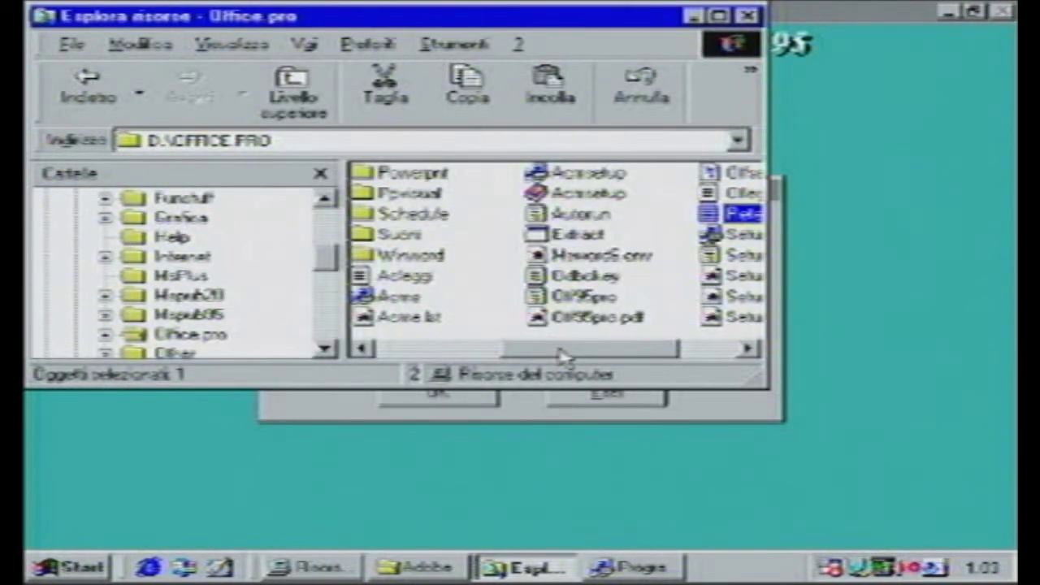
{"action": "double_click", "coordinate": [407, 275]}
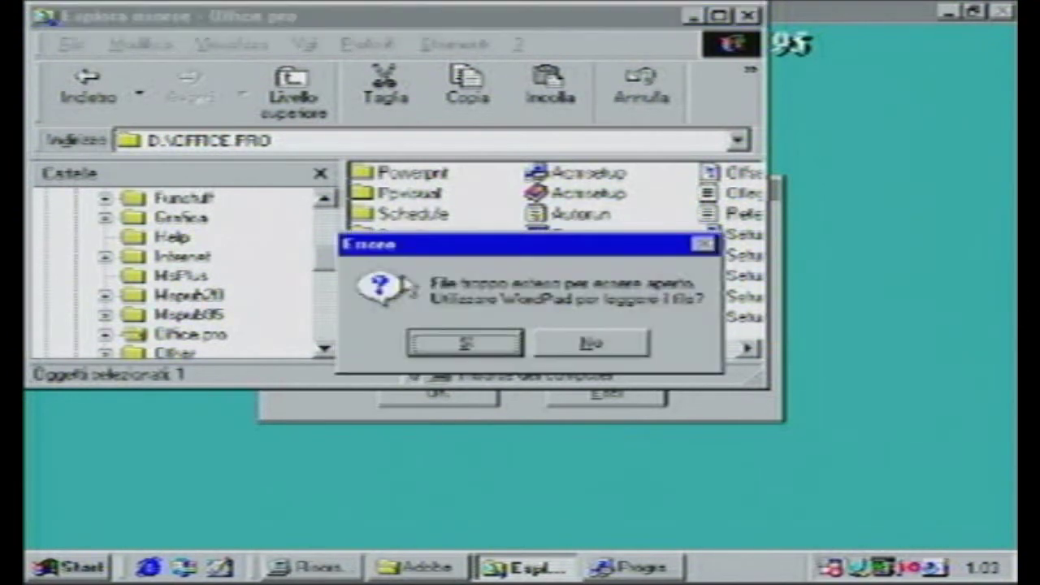
{"action": "left_click", "coordinate": [512, 346]}
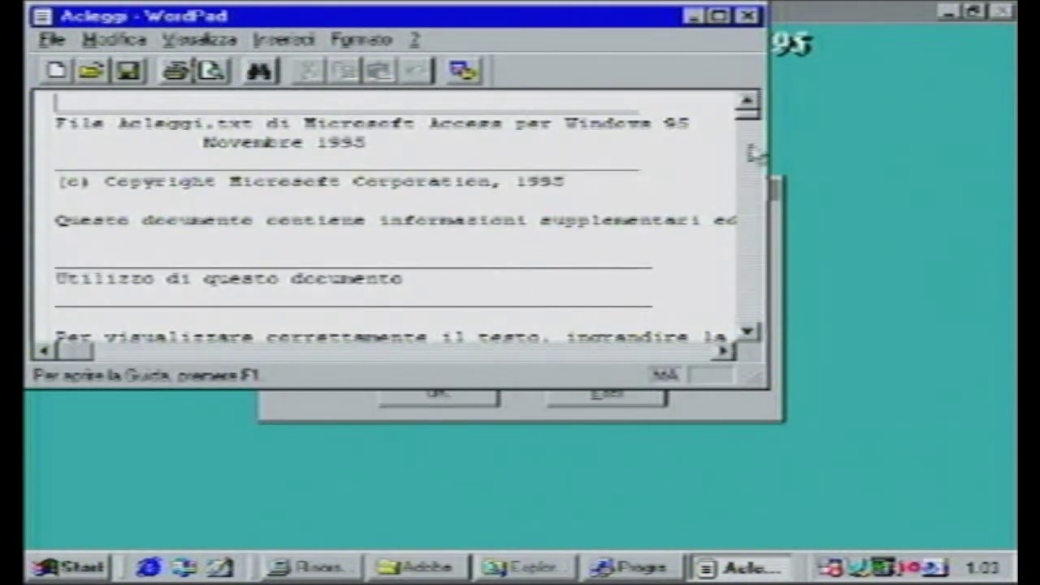
{"action": "left_click_drag", "start_coordinate": [749, 122], "coordinate": [751, 345]}
{"action": "left_click", "coordinate": [747, 16]}
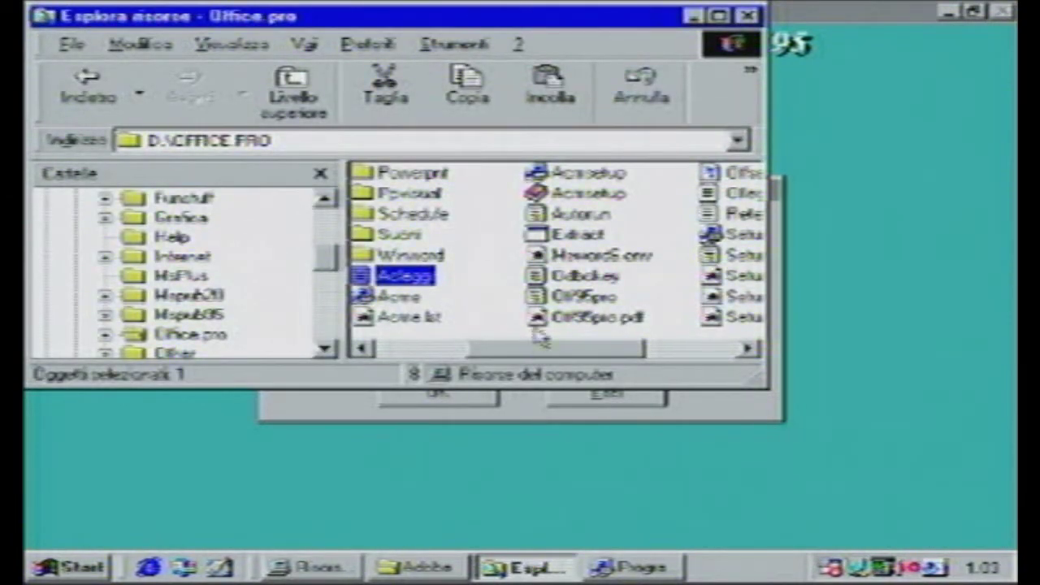
{"action": "left_click", "coordinate": [580, 277]}
{"action": "double_click", "coordinate": [580, 277]}
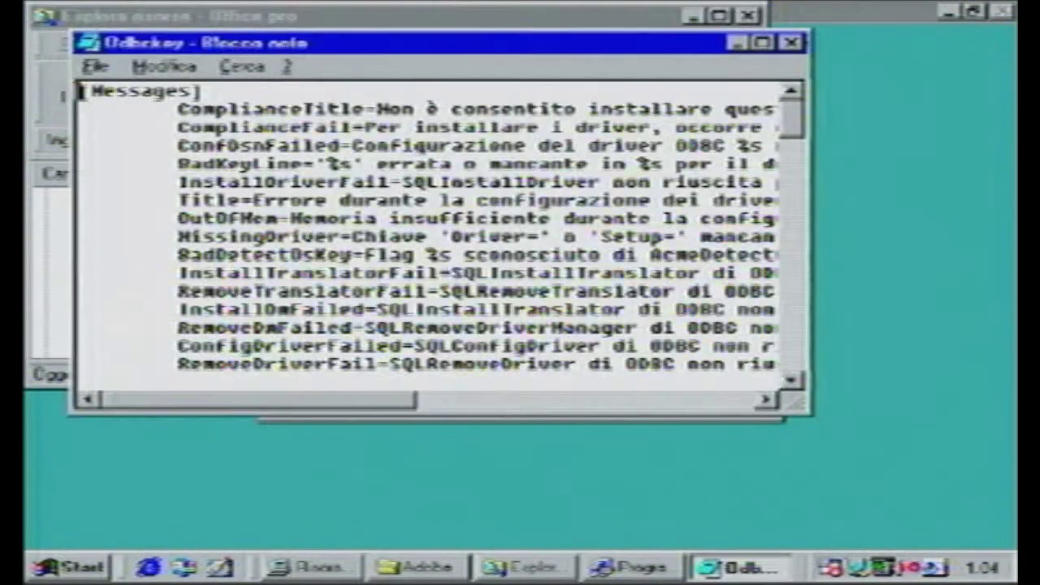
{"action": "left_click_drag", "start_coordinate": [287, 409], "coordinate": [492, 425]}
{"action": "left_click_drag", "start_coordinate": [790, 132], "coordinate": [791, 172]}
{"action": "left_click_drag", "start_coordinate": [449, 402], "coordinate": [220, 406]}
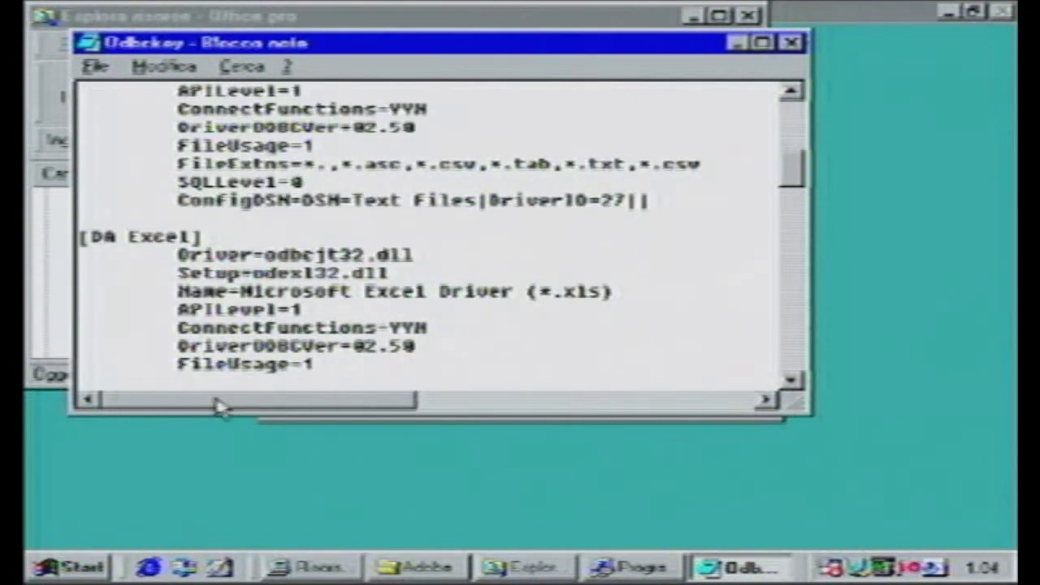
{"action": "left_click_drag", "start_coordinate": [793, 177], "coordinate": [800, 382]}
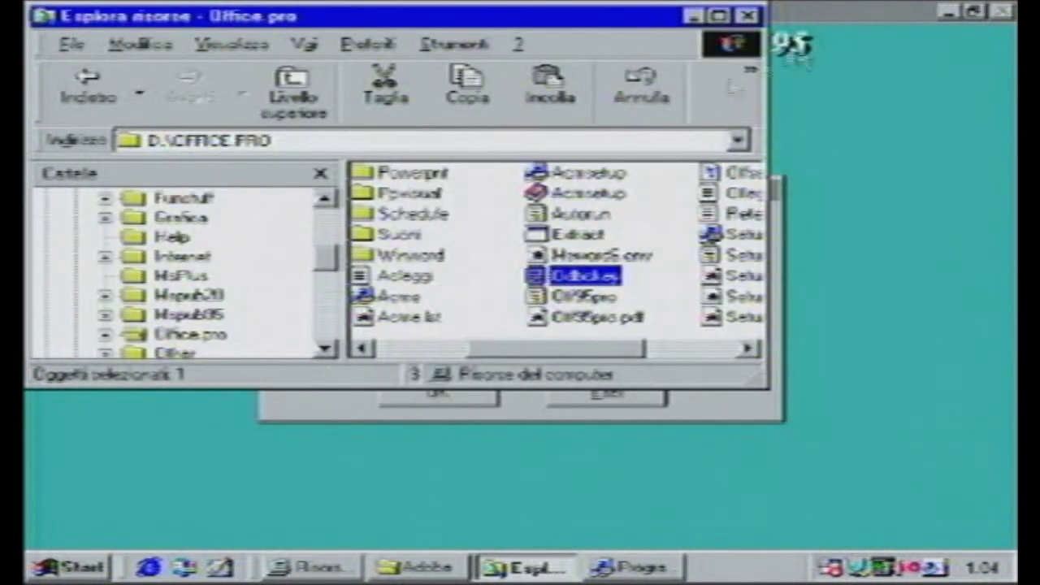
{"action": "left_click", "coordinate": [790, 42]}
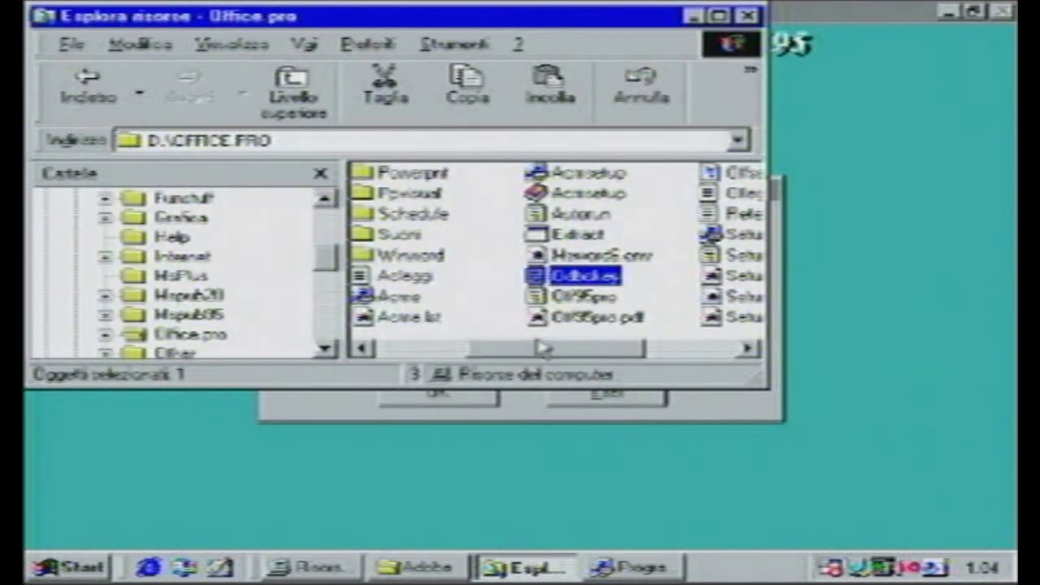
{"action": "left_click", "coordinate": [550, 343]}
{"action": "left_click_drag", "start_coordinate": [548, 351], "coordinate": [626, 347]}
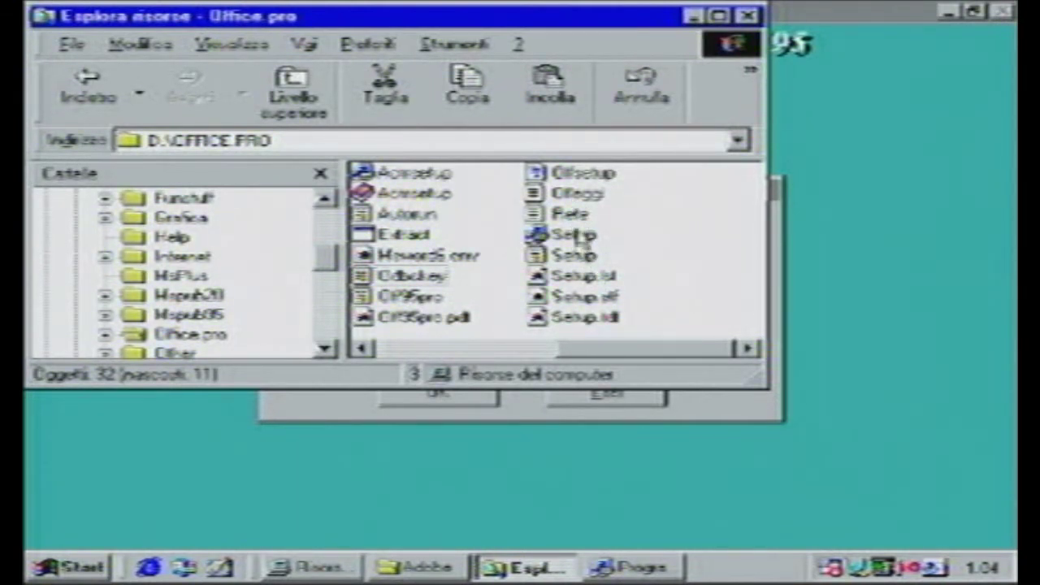
- Enter a first attempt at the CD Key and submit it
{"action": "left_click", "coordinate": [332, 409]}
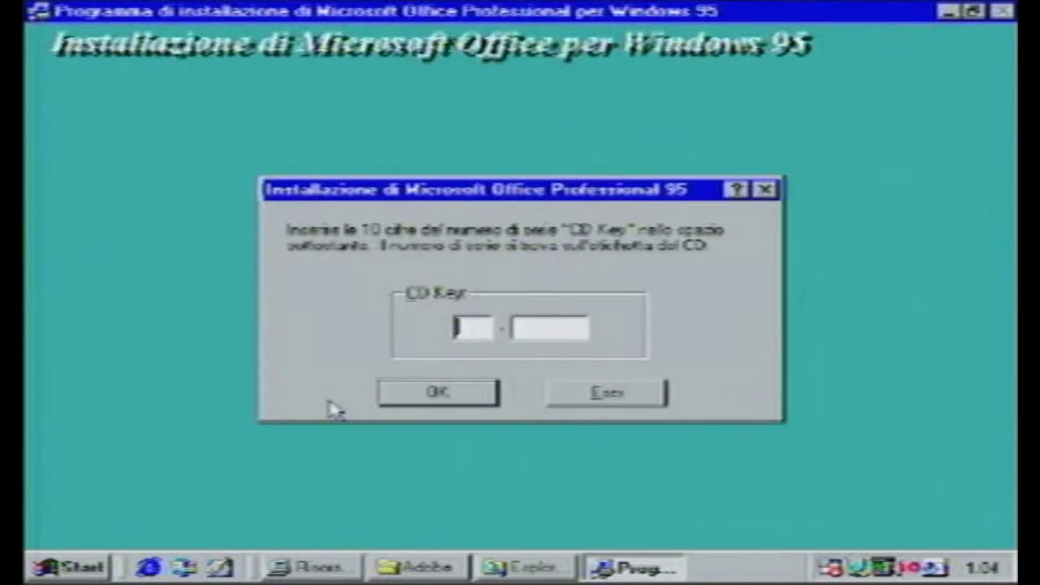
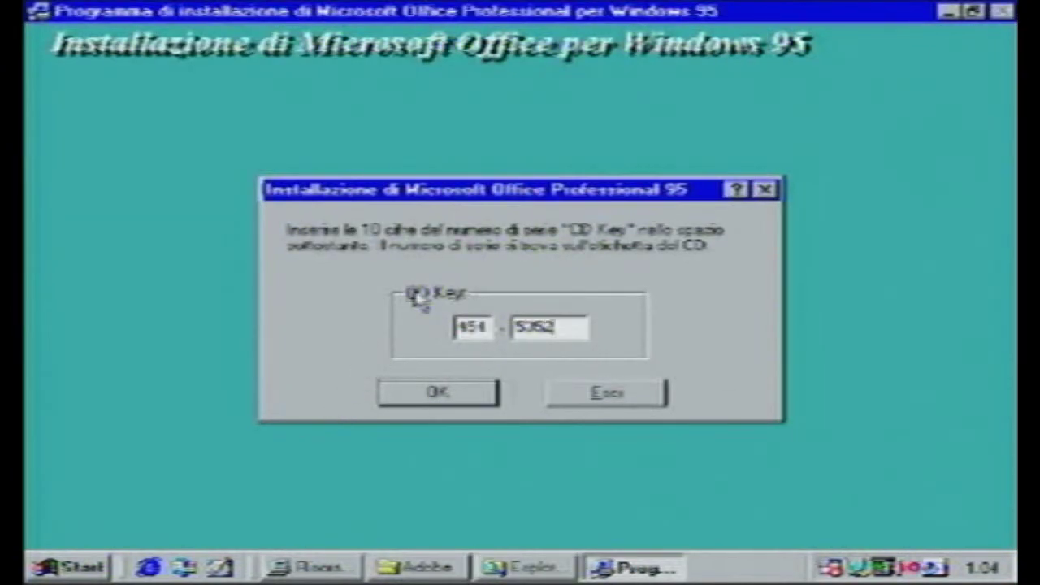
{"action": "key", "text": "Return"}
{"action": "key", "text": "Return"}
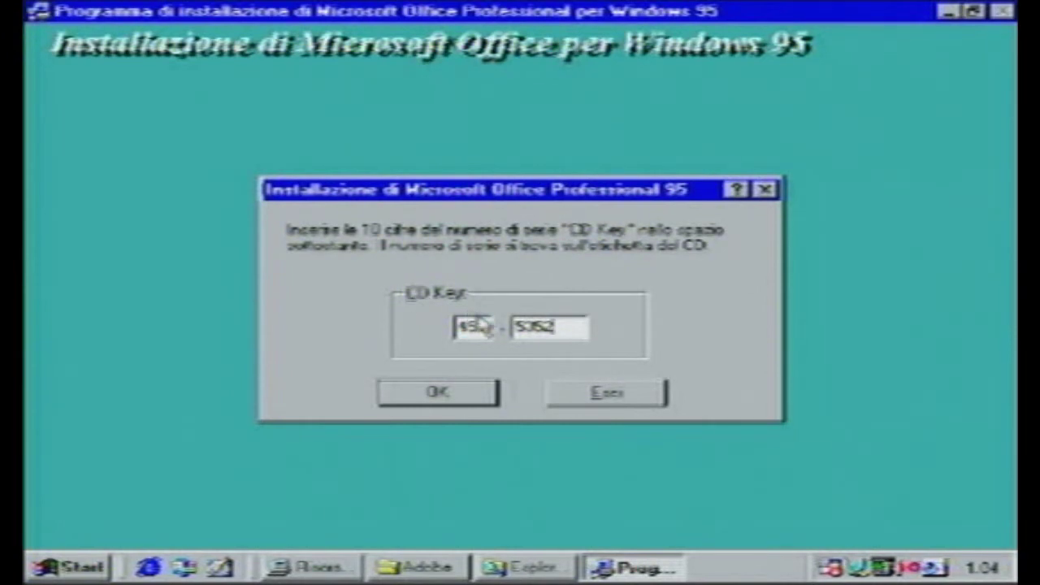
- Clear and retype the digits in the first CD Key box
{"action": "left_click_drag", "start_coordinate": [486, 326], "coordinate": [445, 325]}
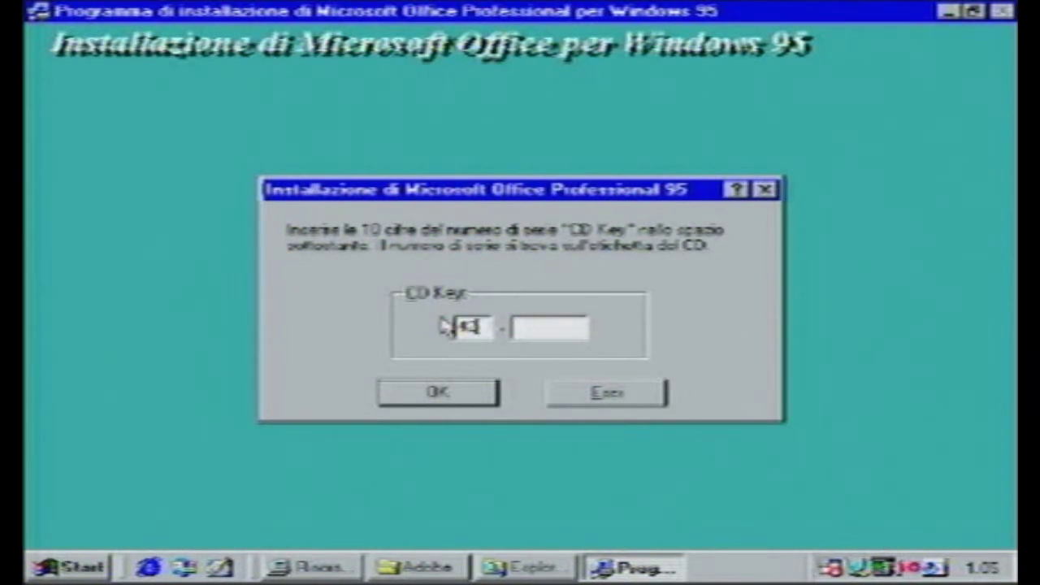
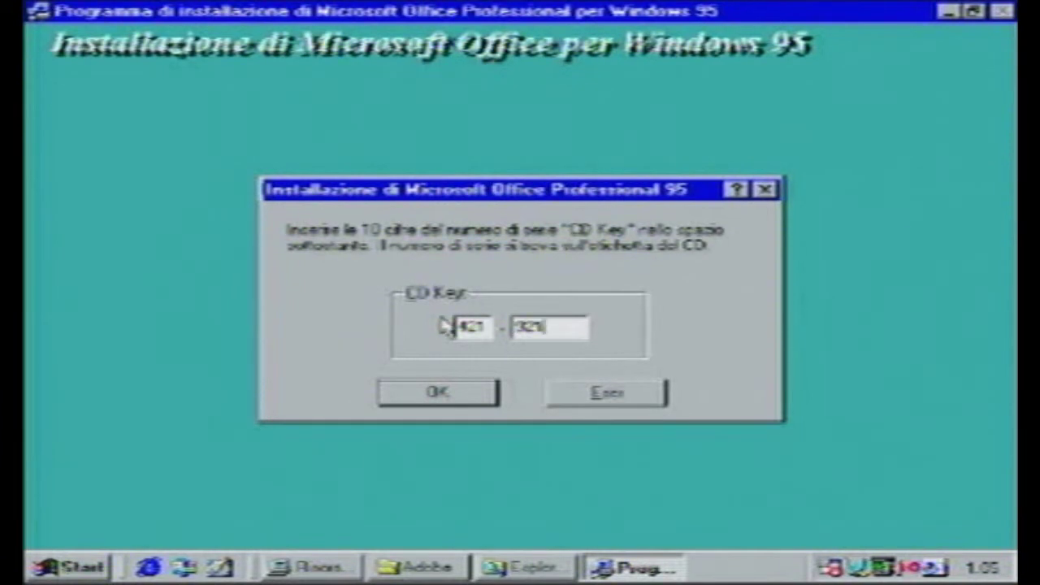
{"action": "left_click", "coordinate": [535, 327]}
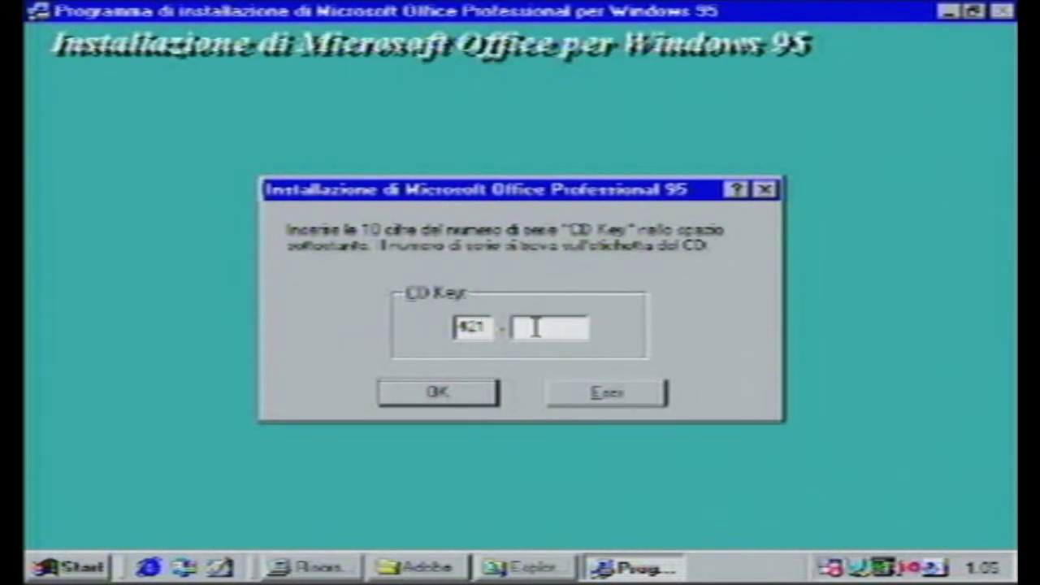
- Correct the remaining CD Key digits, submit the key, and dismiss the invalid-key warning
{"action": "key", "text": "BackSpace"}
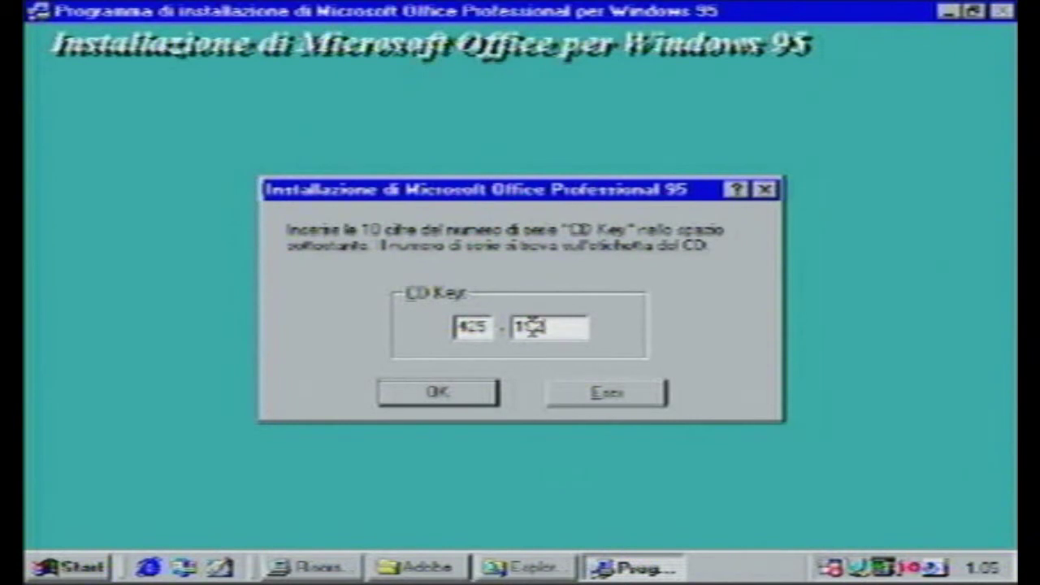
{"action": "key", "text": "Return"}
{"action": "key", "text": "Return"}
{"action": "key", "text": "Return"}
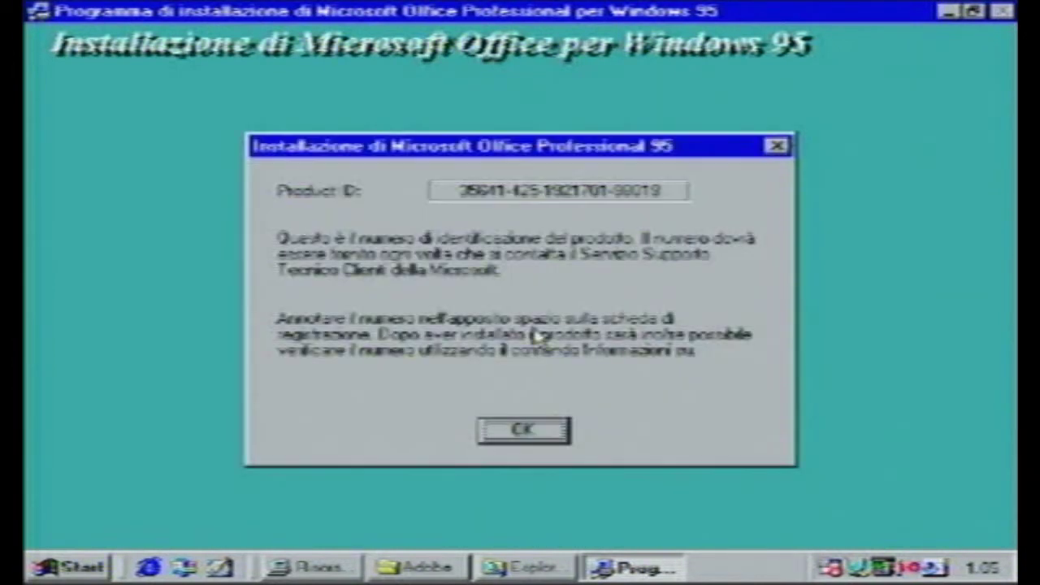
- Accept the Product ID and the default C:\MSOffice folder, then choose Typical installation
{"action": "left_click", "coordinate": [508, 426]}
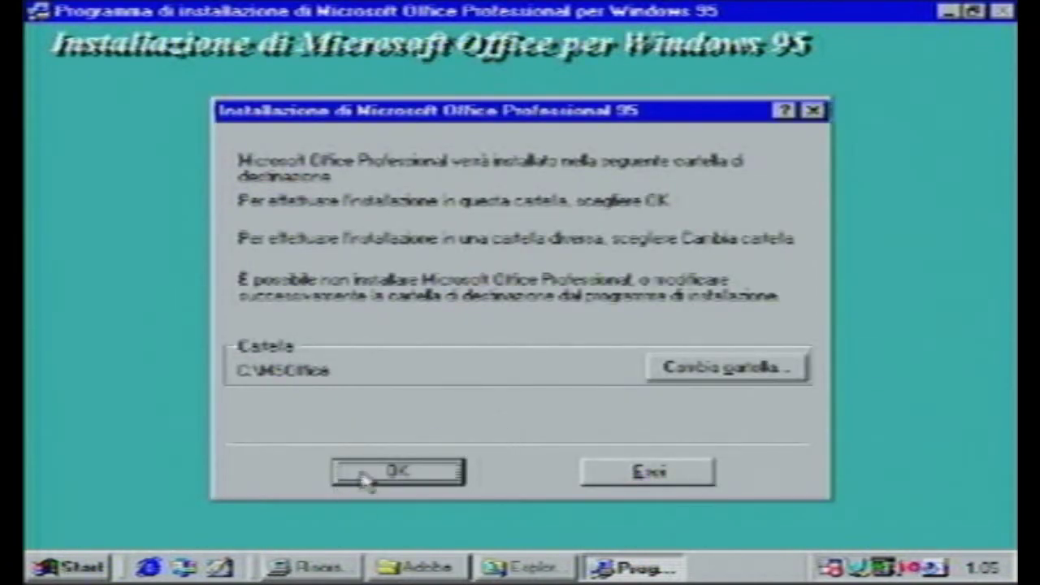
{"action": "left_click", "coordinate": [364, 474]}
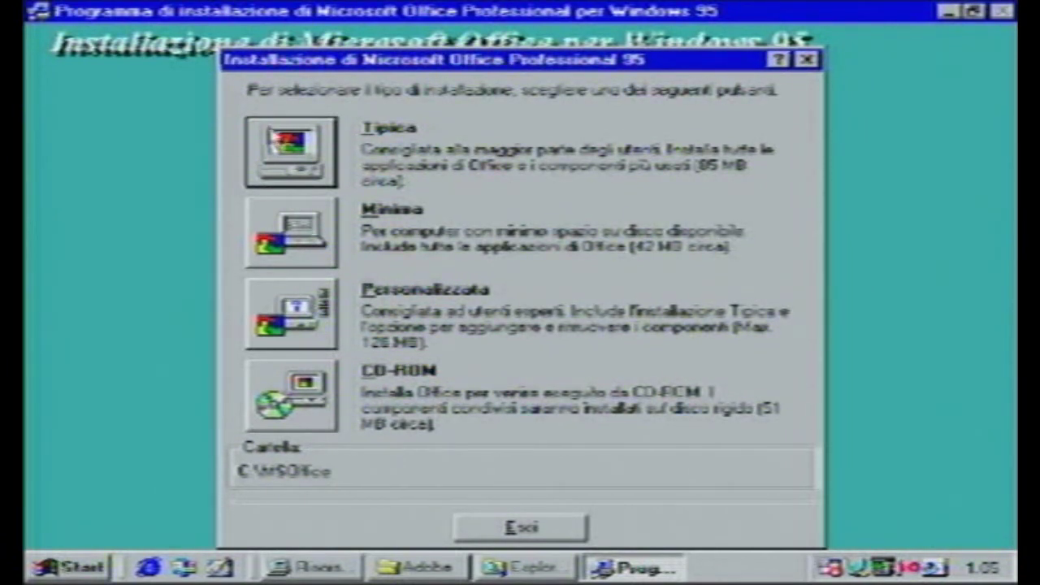
{"action": "left_click", "coordinate": [273, 136]}
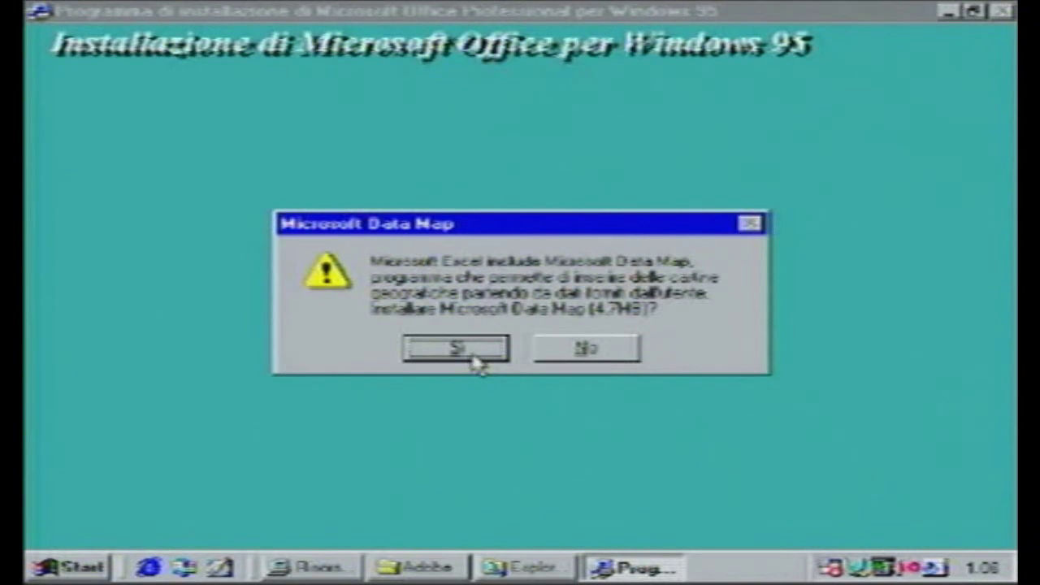
- Answer Sì to also install Microsoft Data Map (4.7 MB)
{"action": "left_click", "coordinate": [476, 361]}
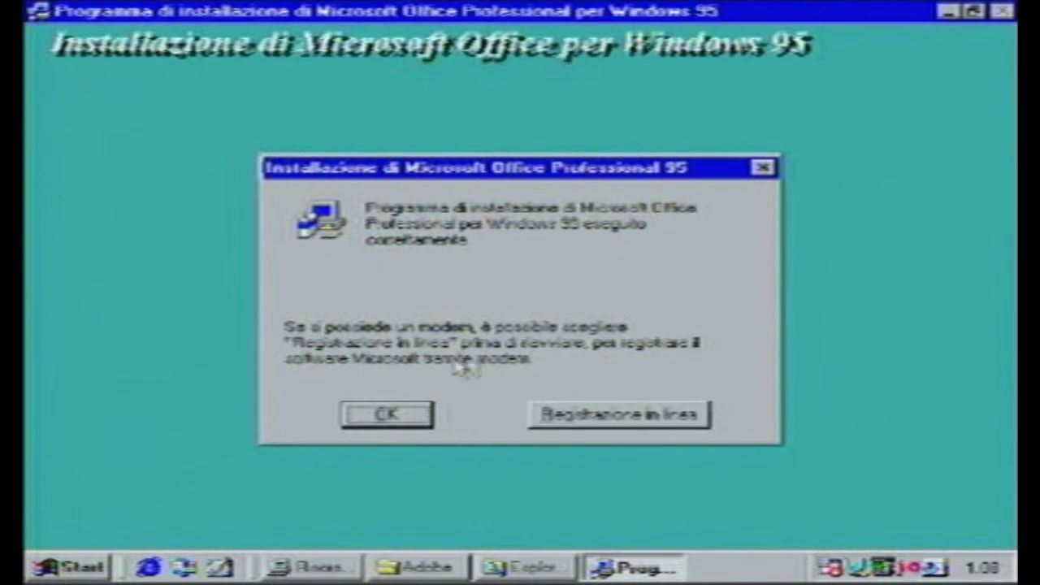
- Dismiss the setup-complete message, close the Office.pro window, and show Start > Programmi
{"action": "left_click", "coordinate": [404, 416]}
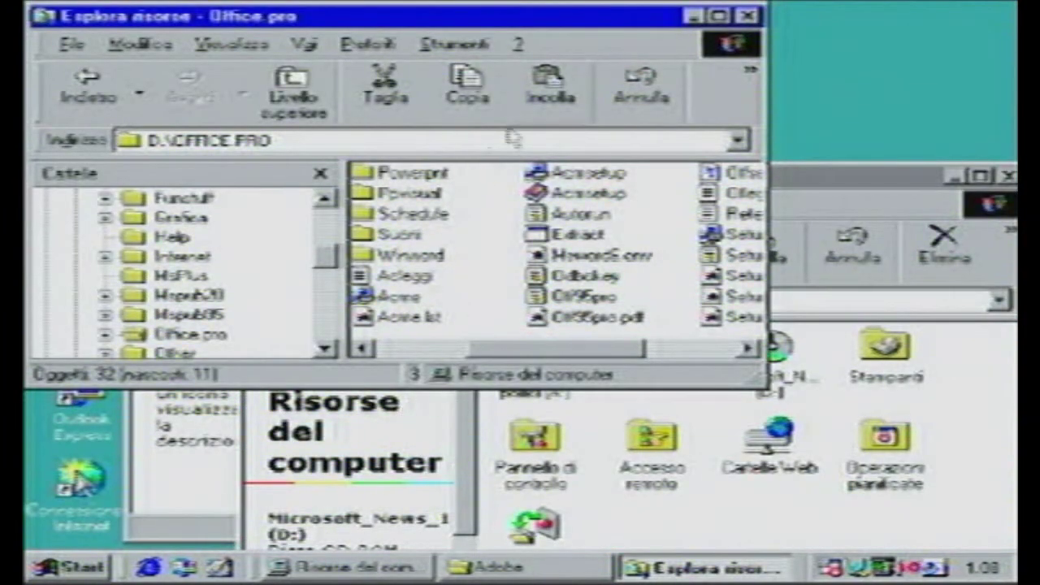
{"action": "left_click", "coordinate": [747, 15]}
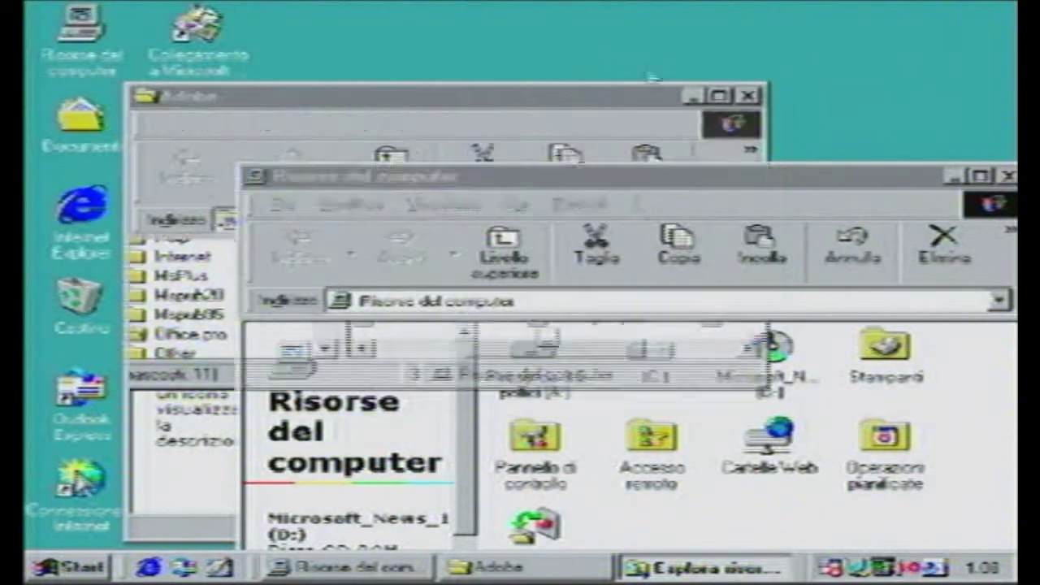
{"action": "left_click", "coordinate": [69, 566]}
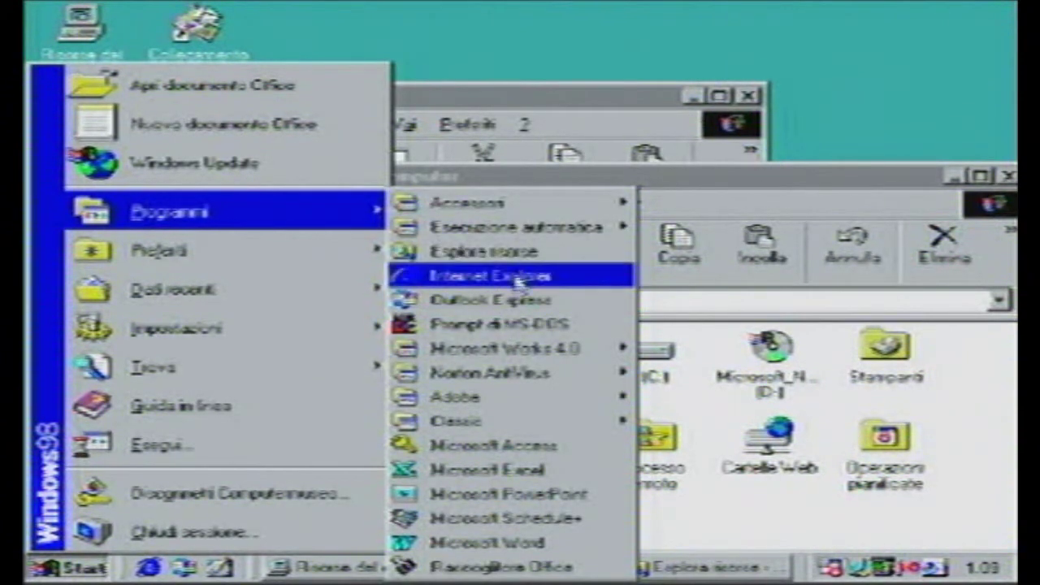
- Launch Microsoft Access and create a blank database saved as db1
{"action": "mouse_move", "coordinate": [527, 379]}
{"action": "mouse_move", "coordinate": [535, 421]}
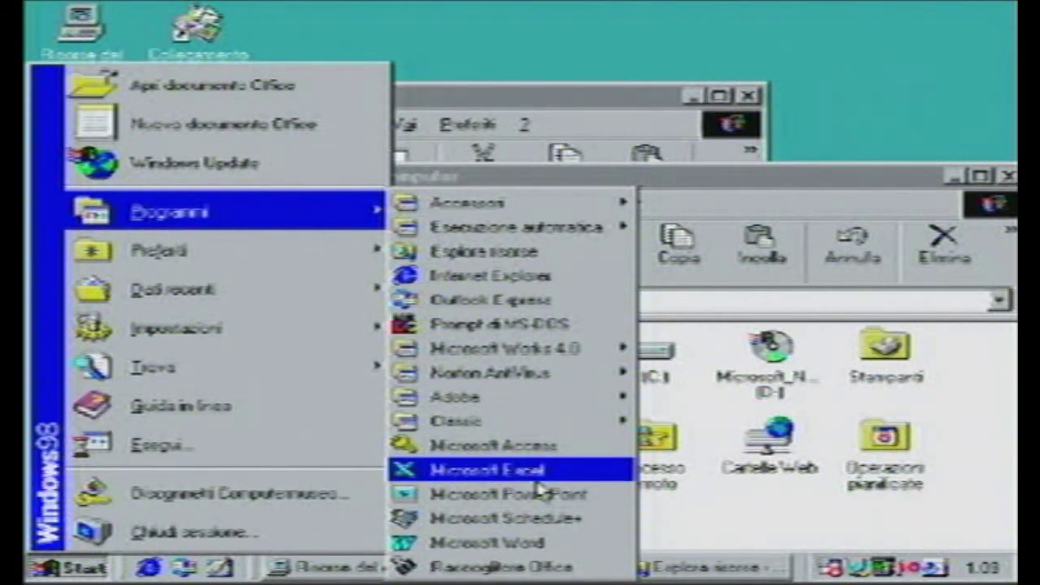
{"action": "left_click", "coordinate": [546, 455]}
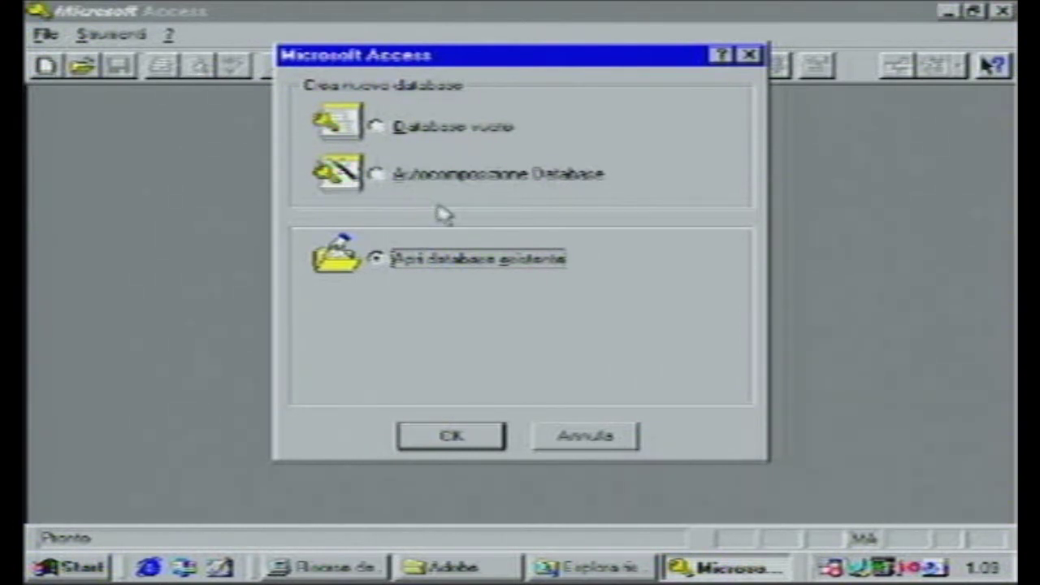
{"action": "left_click", "coordinate": [431, 126]}
{"action": "left_click", "coordinate": [452, 436]}
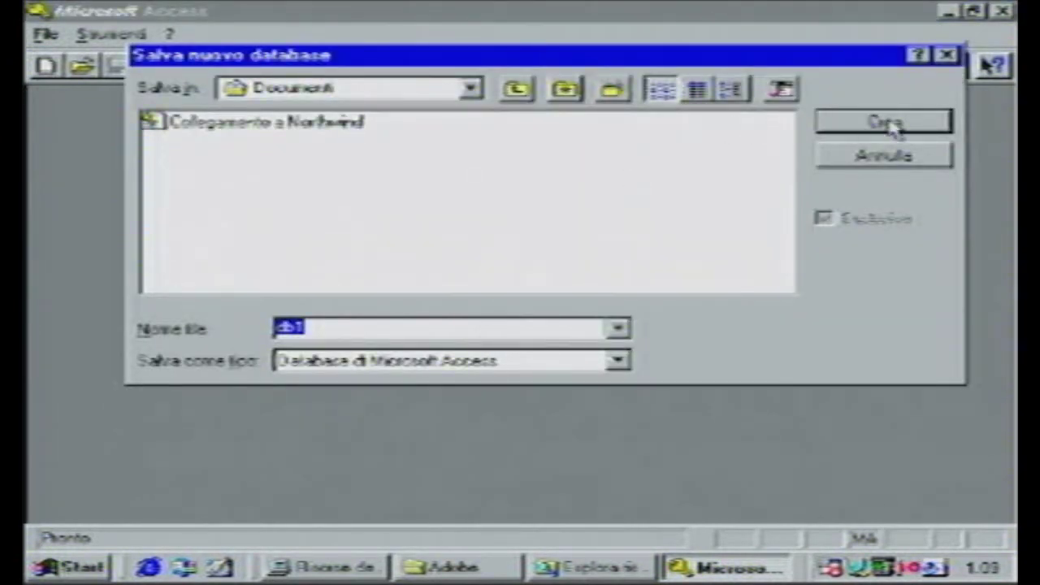
{"action": "left_click", "coordinate": [885, 122]}
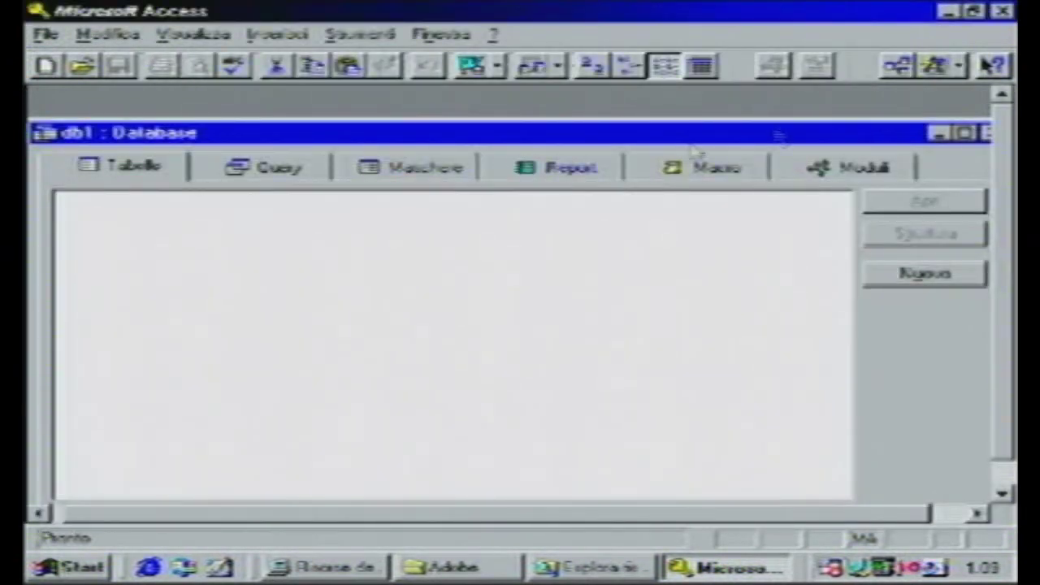
- Browse the Query, Maschere, Report and Macro tabs, then close Access
{"action": "left_click", "coordinate": [244, 177]}
{"action": "left_click", "coordinate": [419, 171]}
{"action": "left_click", "coordinate": [559, 170]}
{"action": "left_click", "coordinate": [680, 168]}
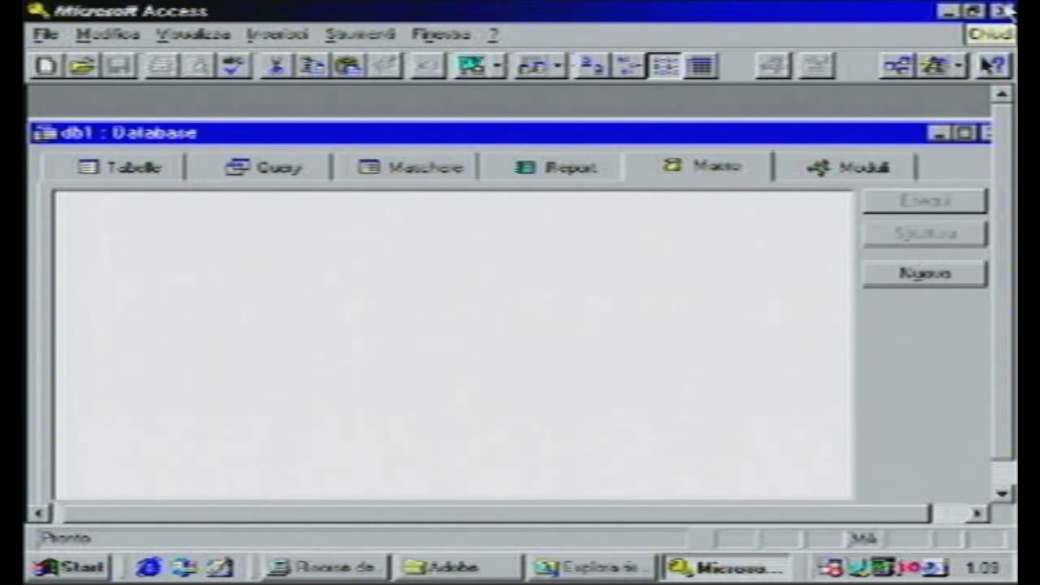
{"action": "left_click", "coordinate": [1004, 11]}
- Start Microsoft Excel and close its new-features welcome screen
{"action": "left_click", "coordinate": [85, 568]}
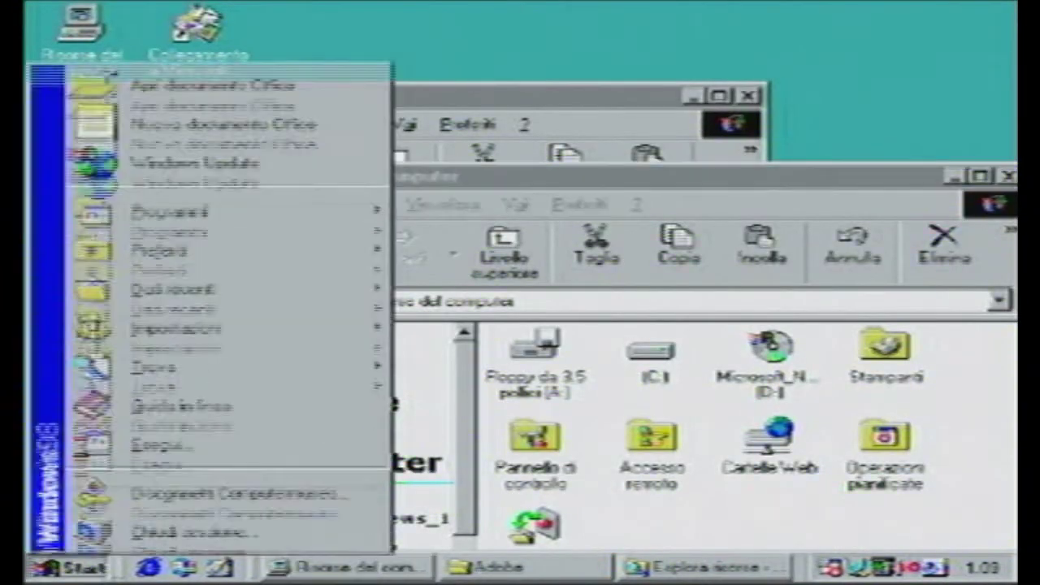
{"action": "mouse_move", "coordinate": [362, 223]}
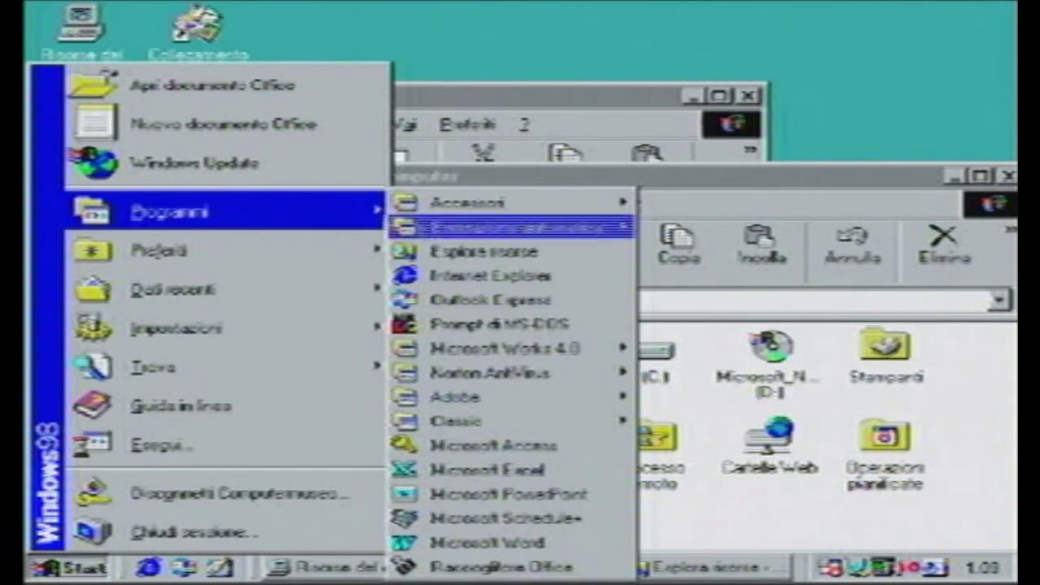
{"action": "left_click", "coordinate": [464, 473]}
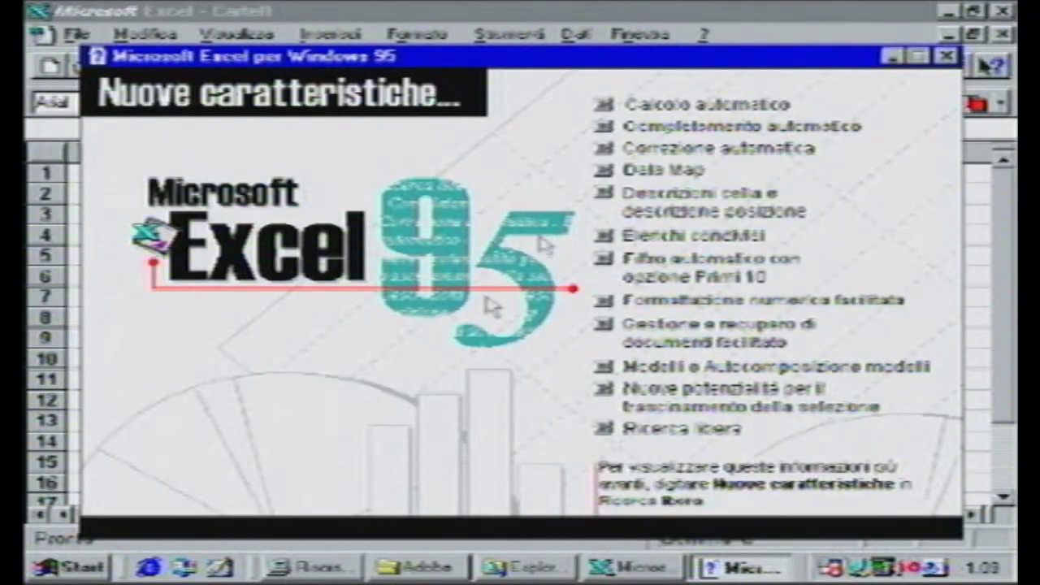
{"action": "left_click", "coordinate": [945, 56]}
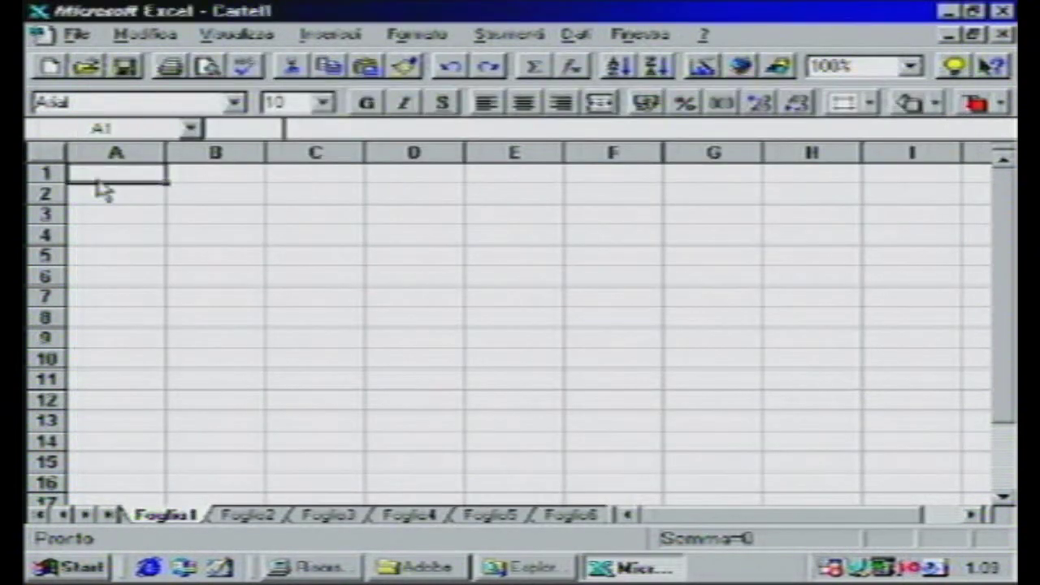
- Enter 5 in A1 and B1 and the formula =(A1+A2) in B2
{"action": "type", "text": "5"}
{"action": "key", "text": "Tab"}
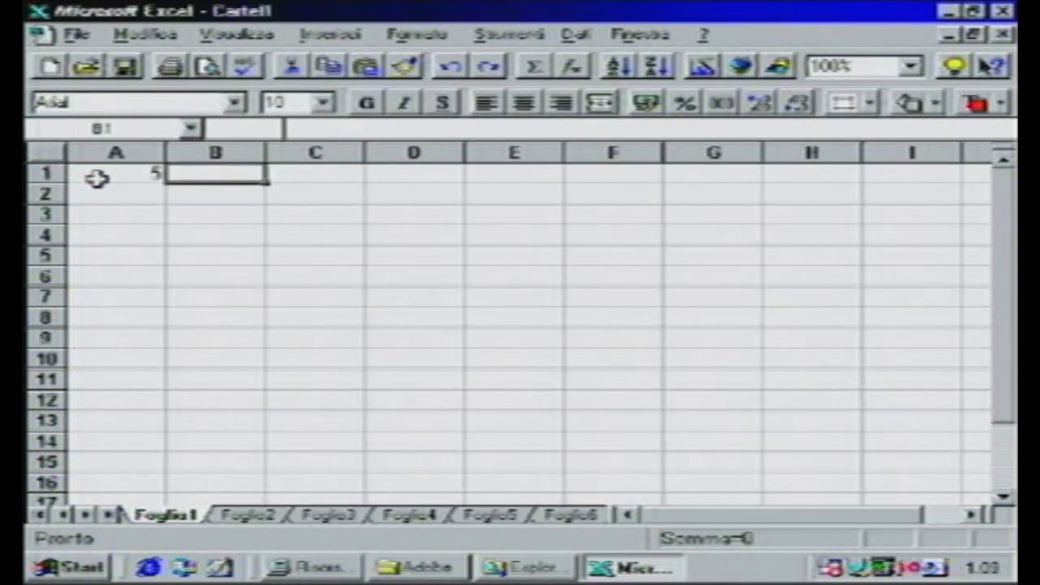
{"action": "type", "text": "5"}
{"action": "key", "text": "Return"}
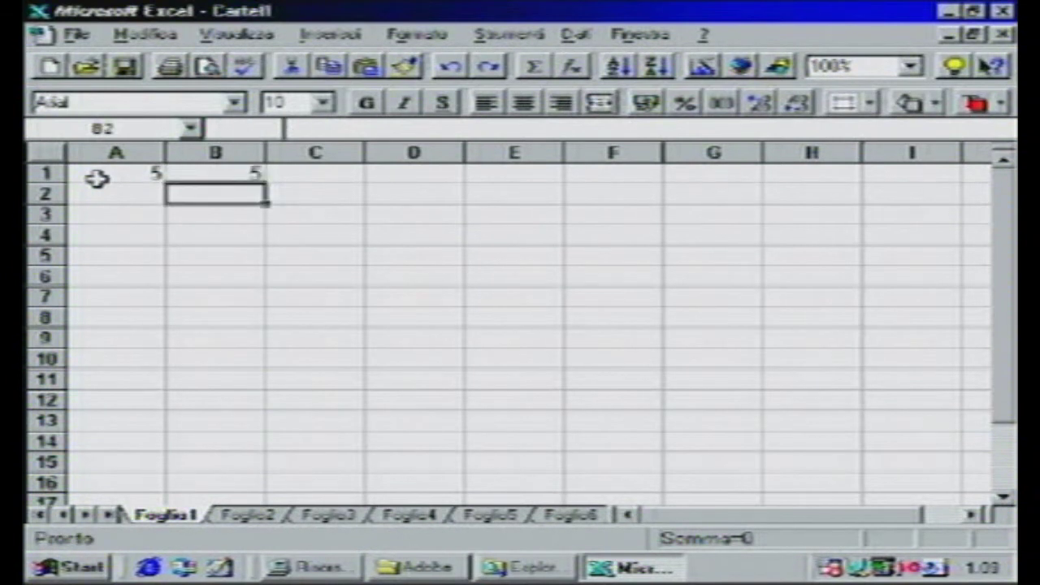
{"action": "type", "text": "=("}
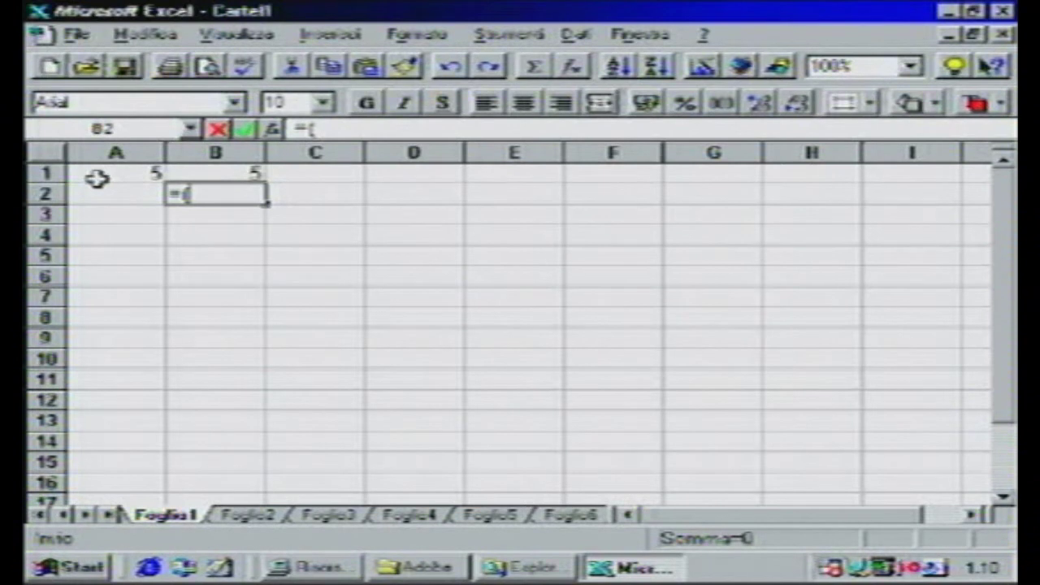
{"action": "type", "text": "A1"}
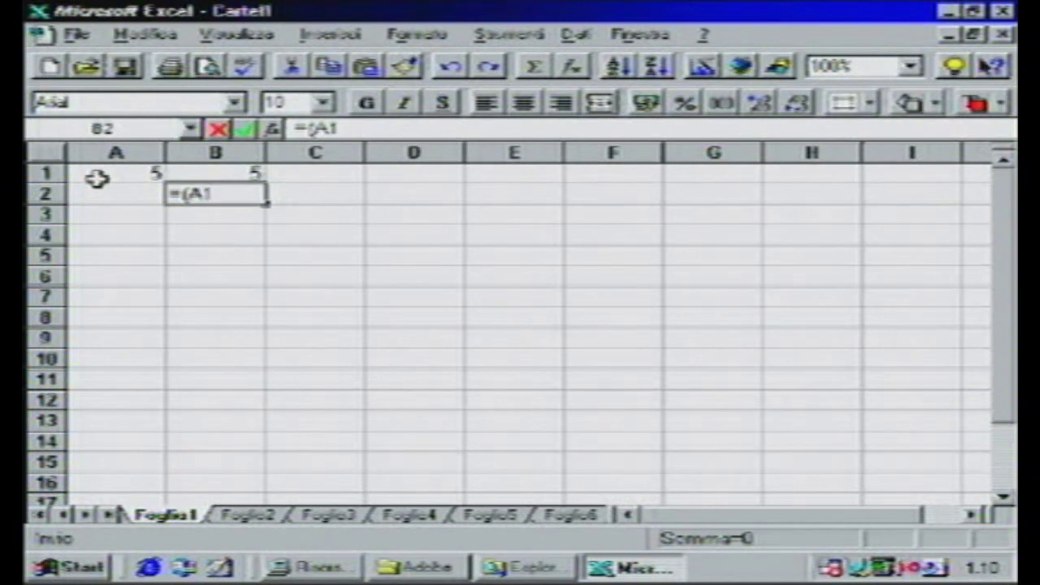
{"action": "type", "text": "2A2)"}
{"action": "key", "text": "Return"}
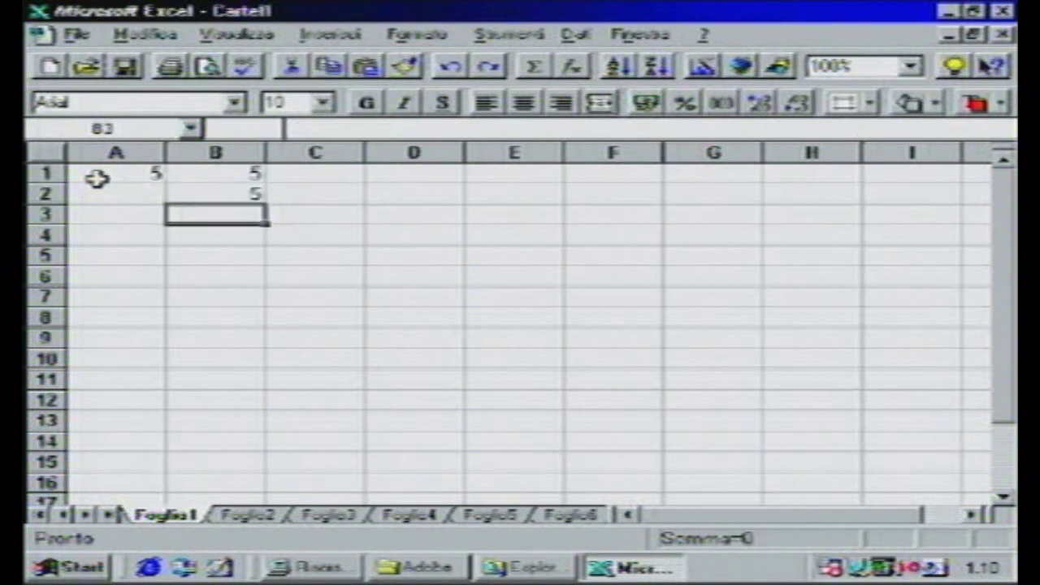
{"action": "left_click", "coordinate": [209, 190]}
- Try values 5, then 10, then 540 in A2 so B2 shows 545
{"action": "left_click", "coordinate": [140, 193]}
{"action": "type", "text": "5"}
{"action": "key", "text": "Return"}
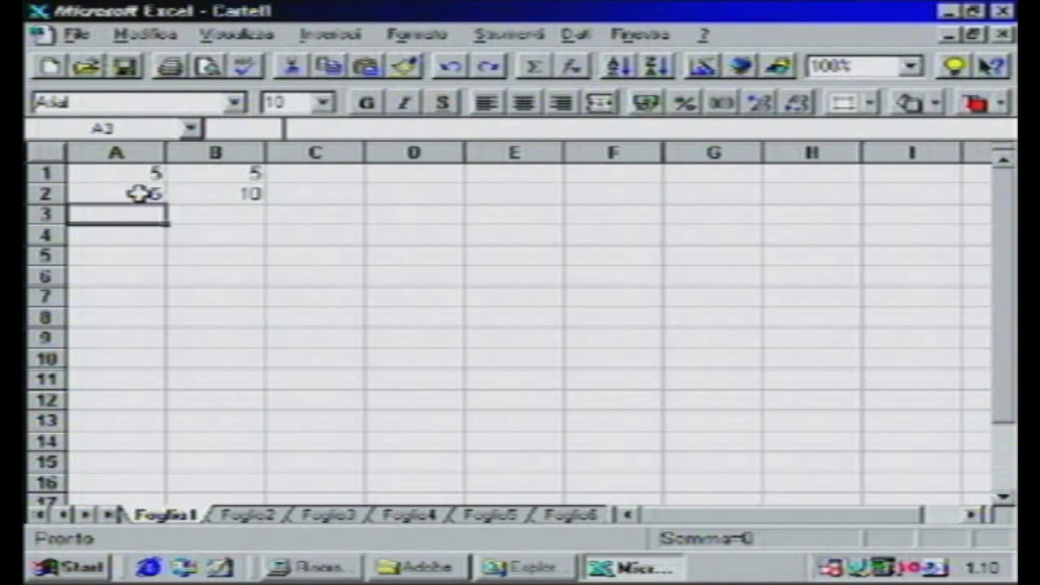
{"action": "left_click", "coordinate": [139, 193]}
{"action": "type", "text": "10"}
{"action": "key", "text": "Return"}
{"action": "left_click", "coordinate": [140, 193]}
{"action": "type", "text": "540"}
{"action": "key", "text": "Return"}
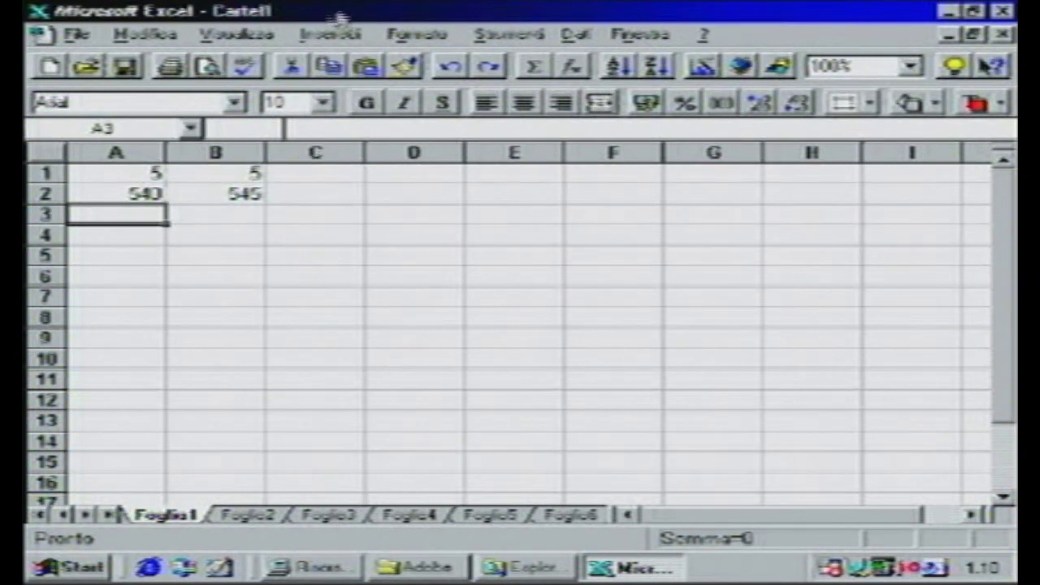
- Bold row 2's 540 and 545, centre row 1's 5s across A–C, and show the Disegno toolbar
{"action": "left_click_drag", "start_coordinate": [336, 193], "coordinate": [106, 192]}
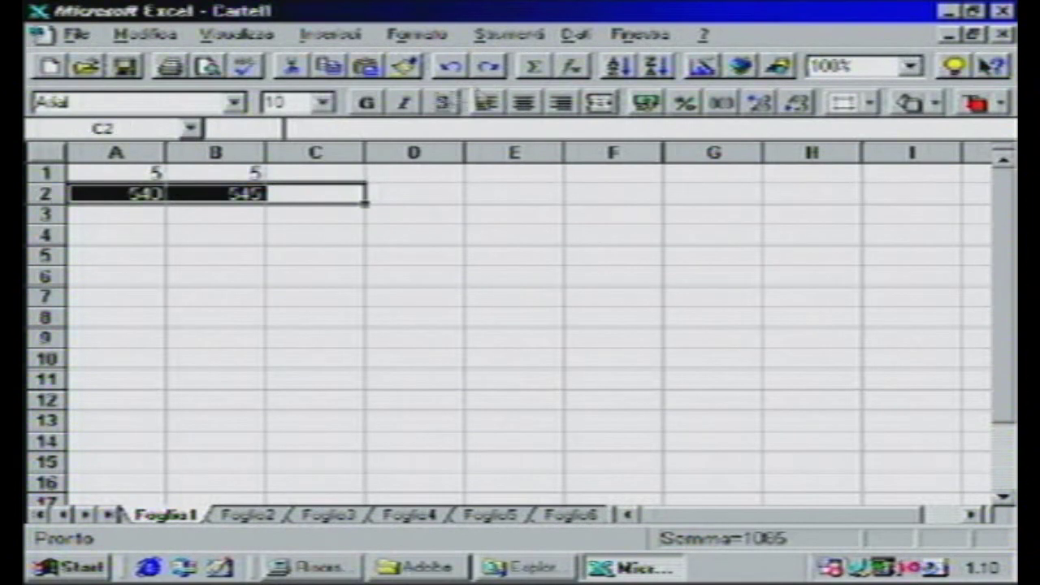
{"action": "left_click", "coordinate": [367, 103]}
{"action": "left_click_drag", "start_coordinate": [312, 172], "coordinate": [106, 172]}
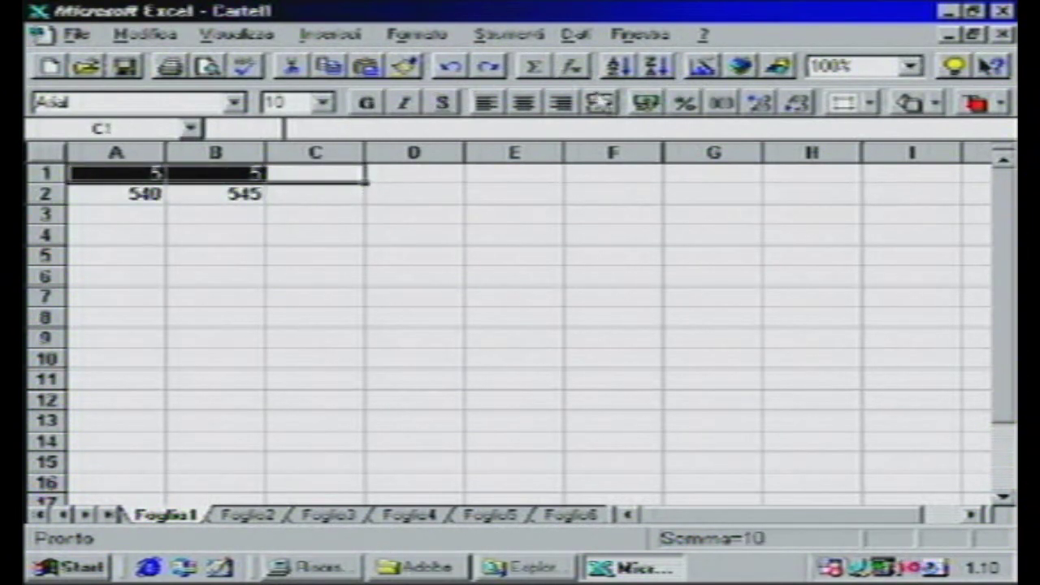
{"action": "left_click", "coordinate": [600, 102]}
{"action": "left_click", "coordinate": [316, 234]}
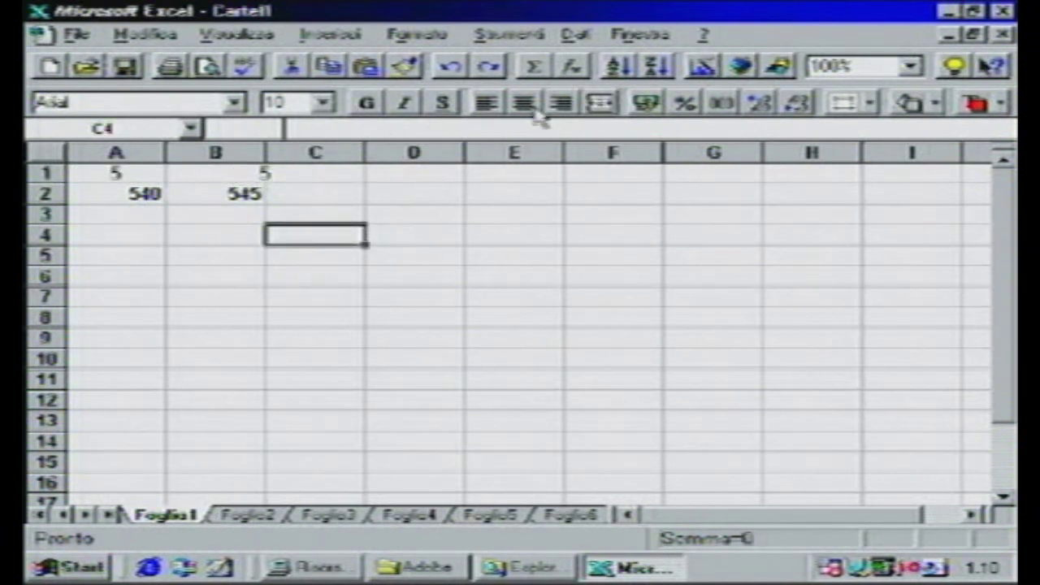
{"action": "left_click", "coordinate": [778, 65]}
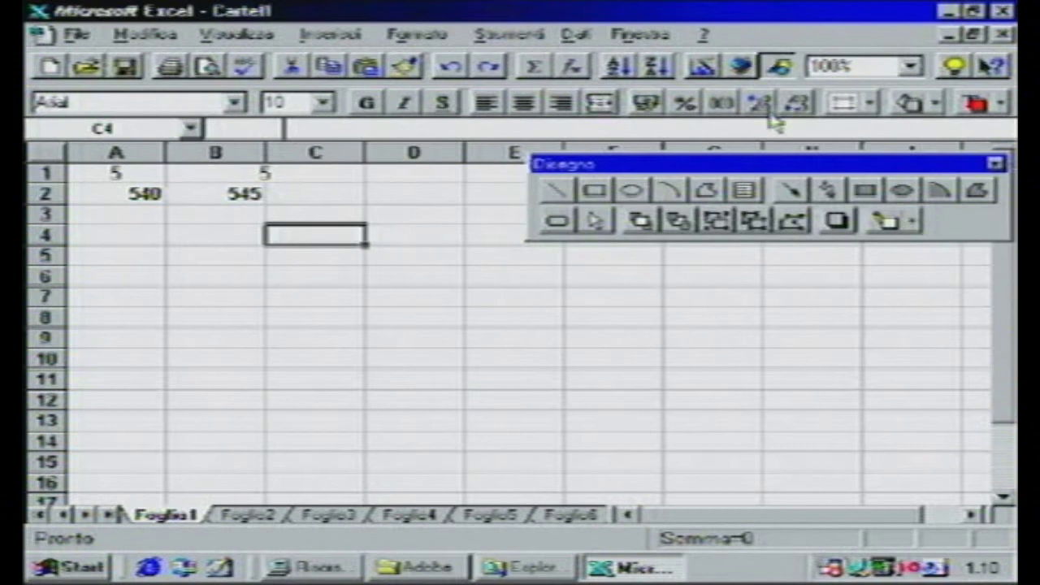
- Draw an oval over cells B4:E9, close the Disegno palette, and select cell F8
{"action": "left_click", "coordinate": [632, 191]}
{"action": "left_click_drag", "start_coordinate": [478, 346], "coordinate": [223, 234]}
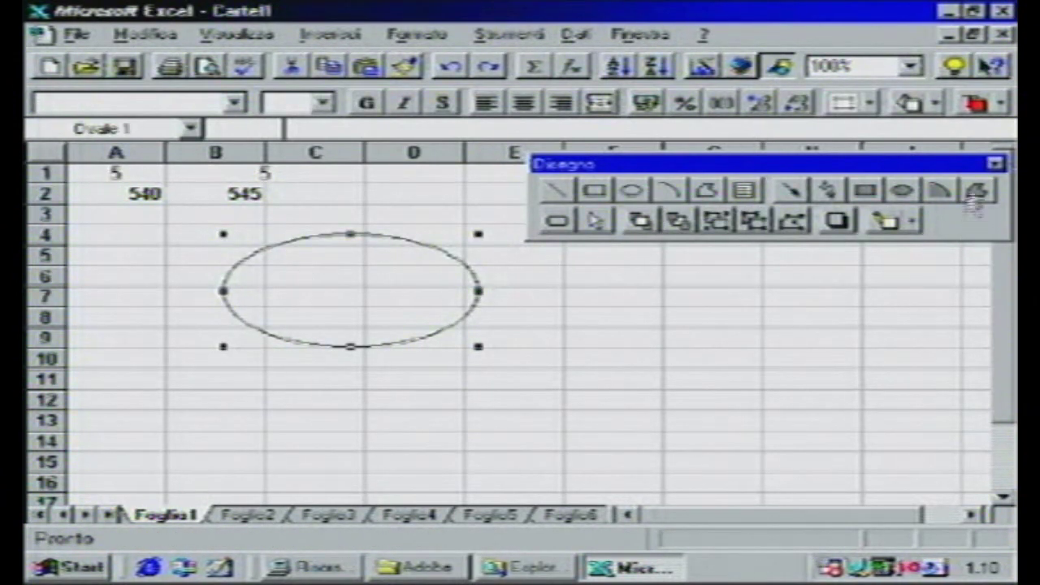
{"action": "left_click", "coordinate": [996, 163]}
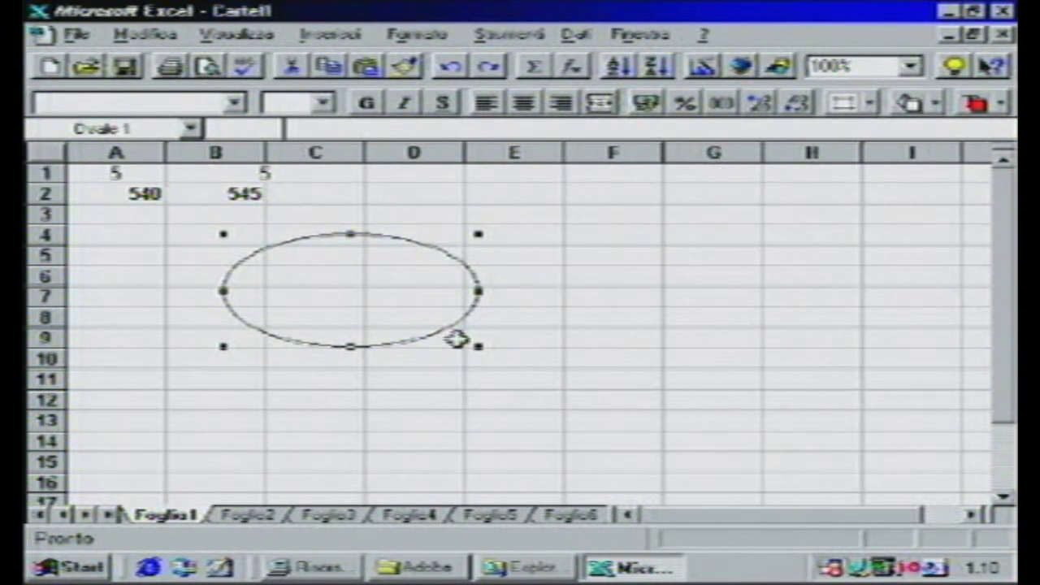
{"action": "left_click", "coordinate": [639, 318]}
{"action": "left_click", "coordinate": [698, 69]}
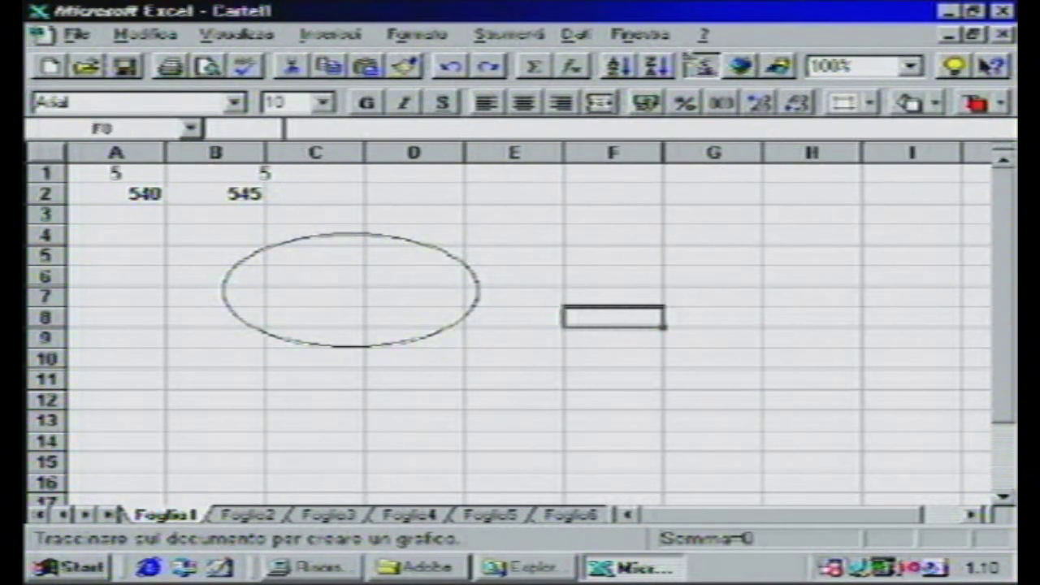
- Embed a Linee 3D line chart of the sheet's numbers beside the oval
{"action": "left_click_drag", "start_coordinate": [587, 235], "coordinate": [819, 288]}
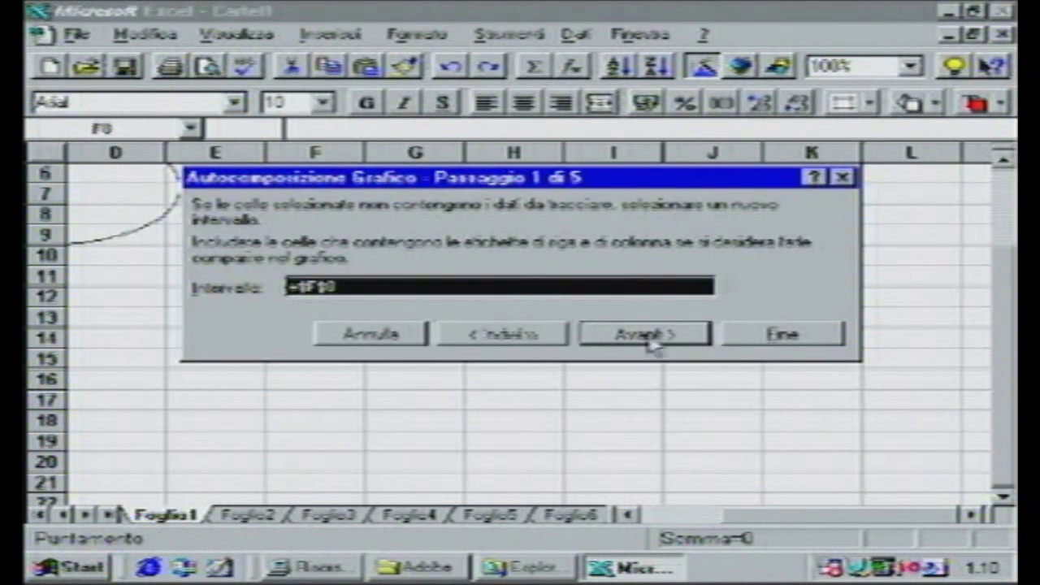
{"action": "left_click", "coordinate": [511, 288]}
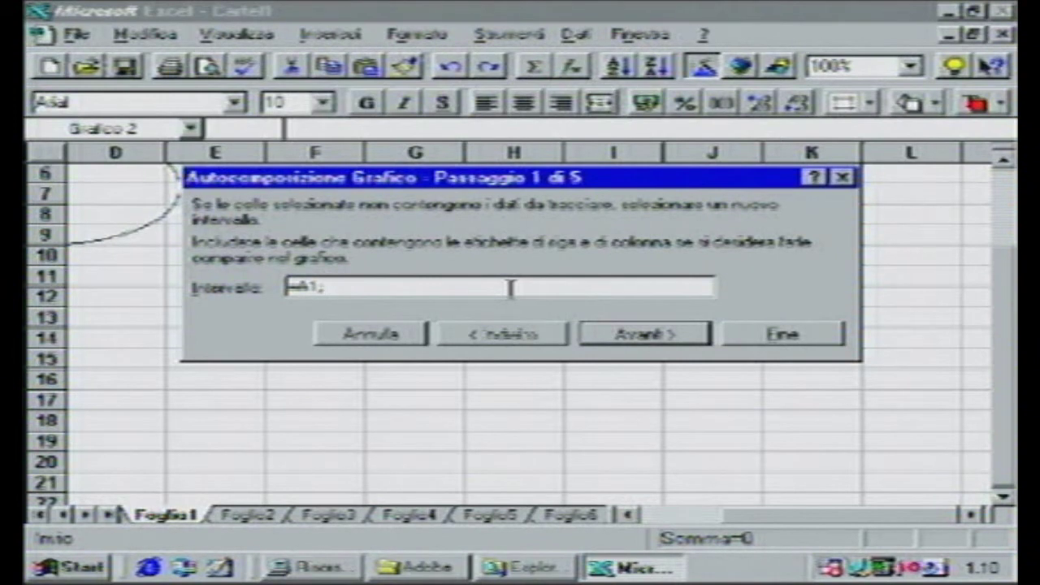
{"action": "key", "text": "Return"}
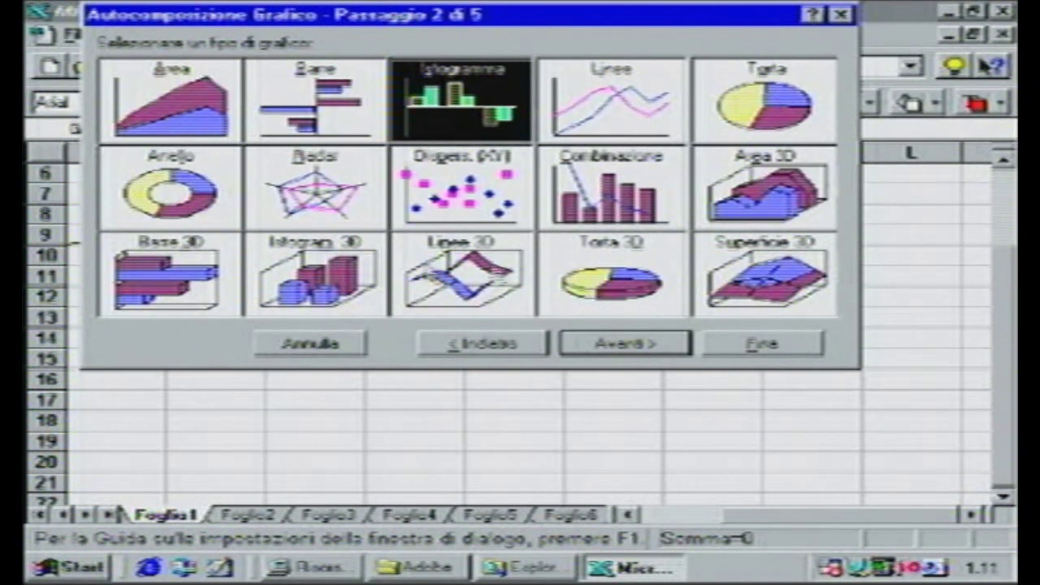
{"action": "double_click", "coordinate": [445, 258]}
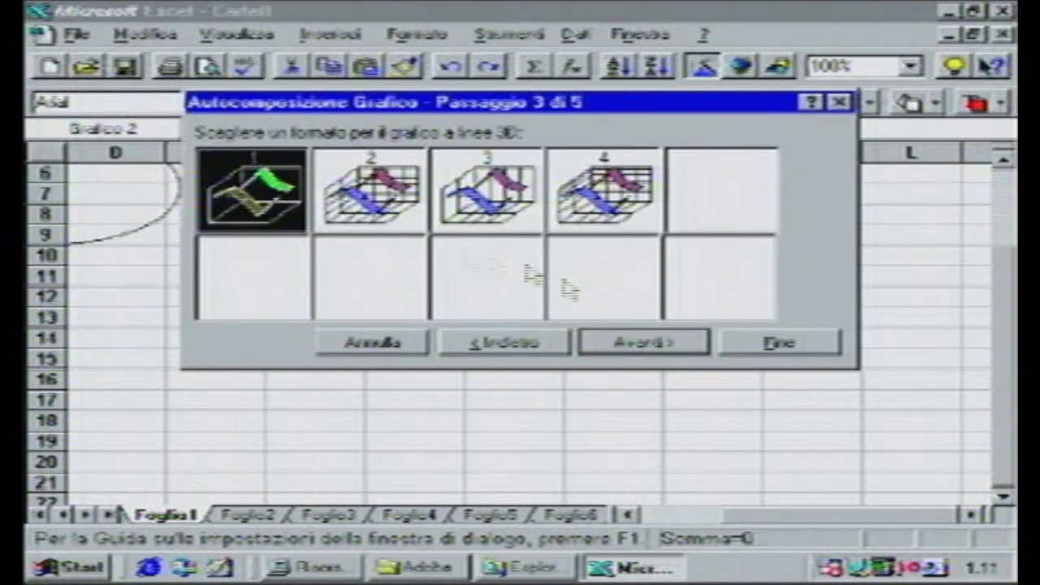
{"action": "left_click", "coordinate": [626, 341]}
{"action": "left_click", "coordinate": [650, 346]}
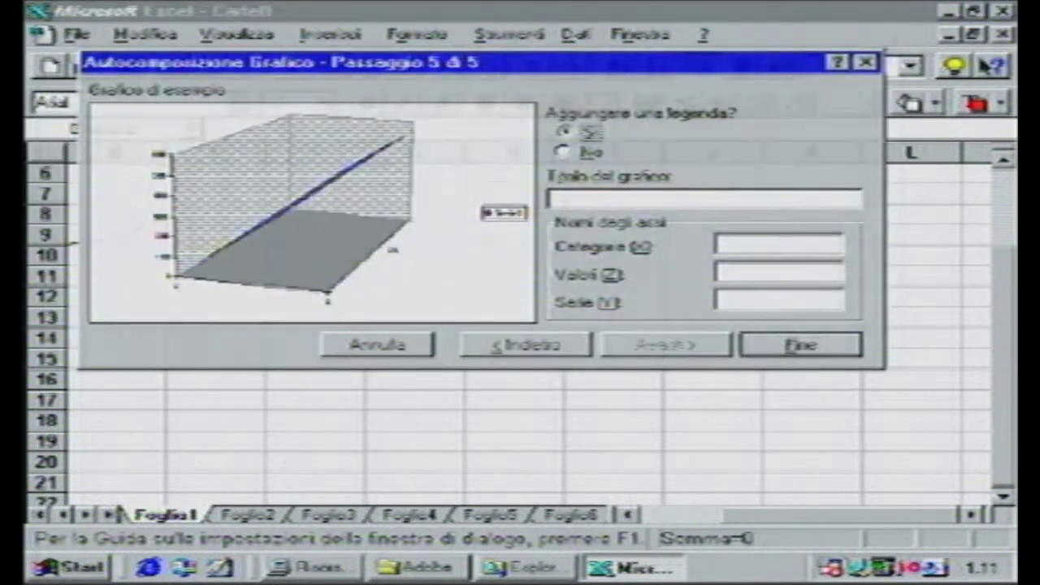
{"action": "left_click", "coordinate": [776, 351]}
- Replace the formula in cell B2 with the value 43
{"action": "left_click_drag", "start_coordinate": [1008, 325], "coordinate": [1005, 223]}
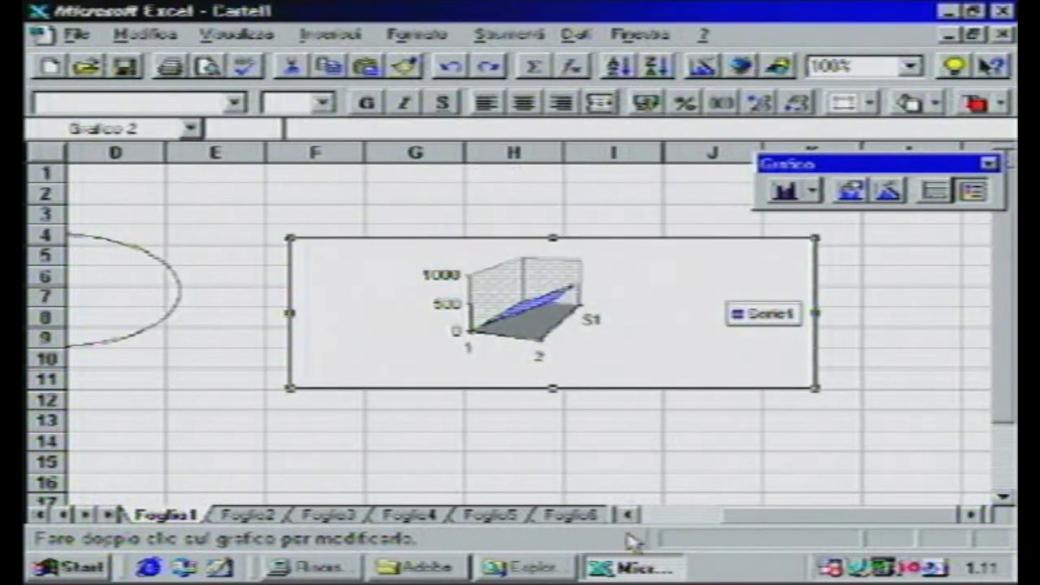
{"action": "left_click_drag", "start_coordinate": [772, 514], "coordinate": [622, 493]}
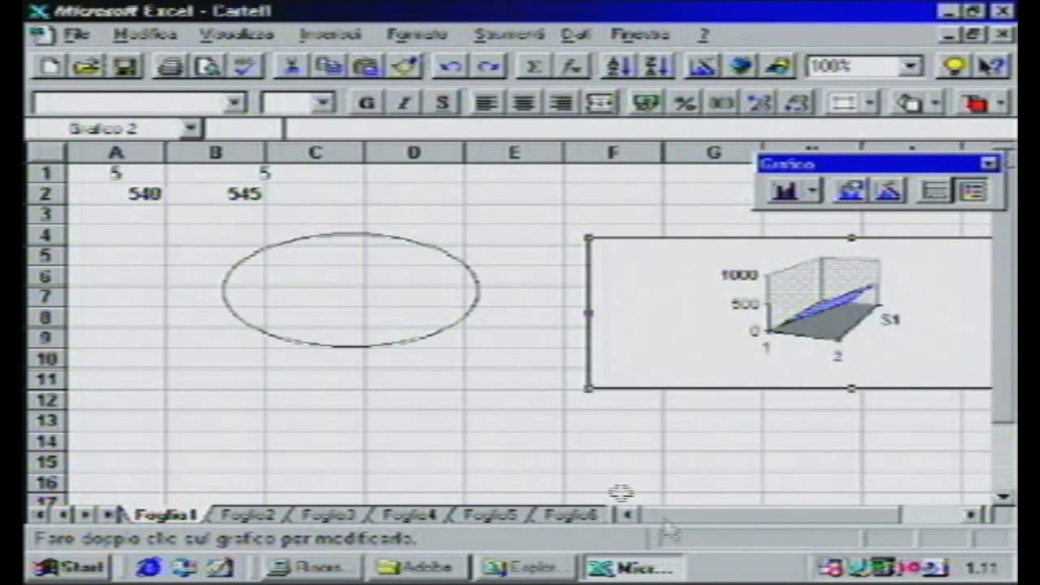
{"action": "left_click_drag", "start_coordinate": [227, 195], "coordinate": [227, 216]}
{"action": "left_click", "coordinate": [233, 193]}
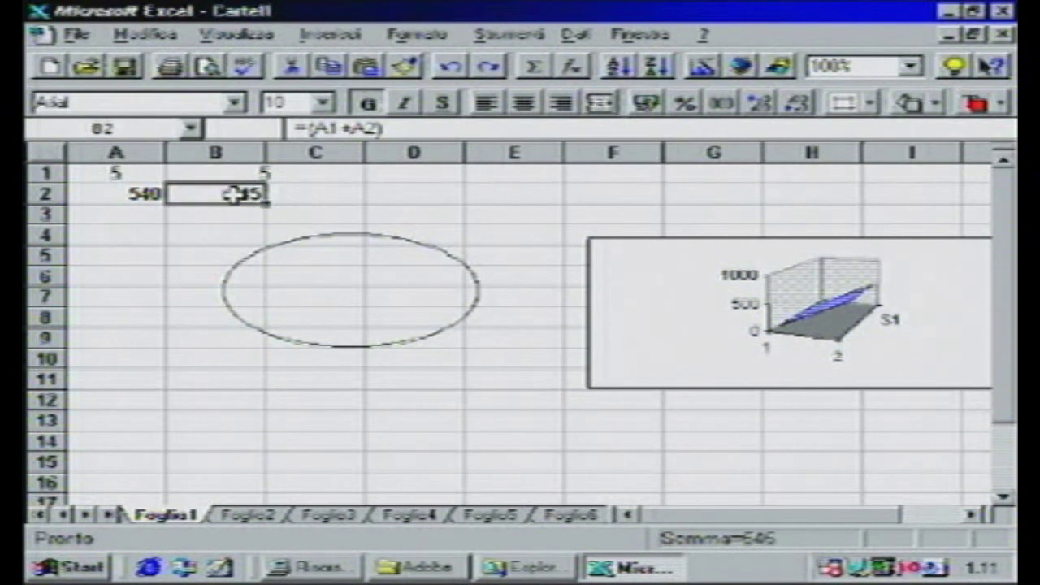
{"action": "type", "text": "543"}
{"action": "key", "text": "Return"}
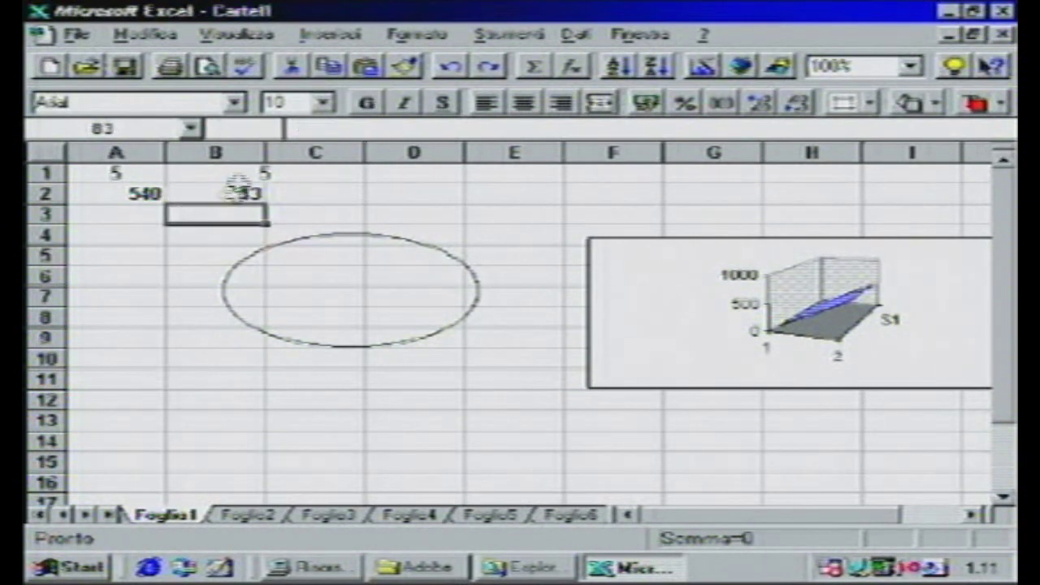
{"action": "left_click", "coordinate": [233, 194]}
- Try the values 432, 532 and 474 in cell A1, finally setting it to 760
{"action": "left_click", "coordinate": [122, 179]}
{"action": "type", "text": "432"}
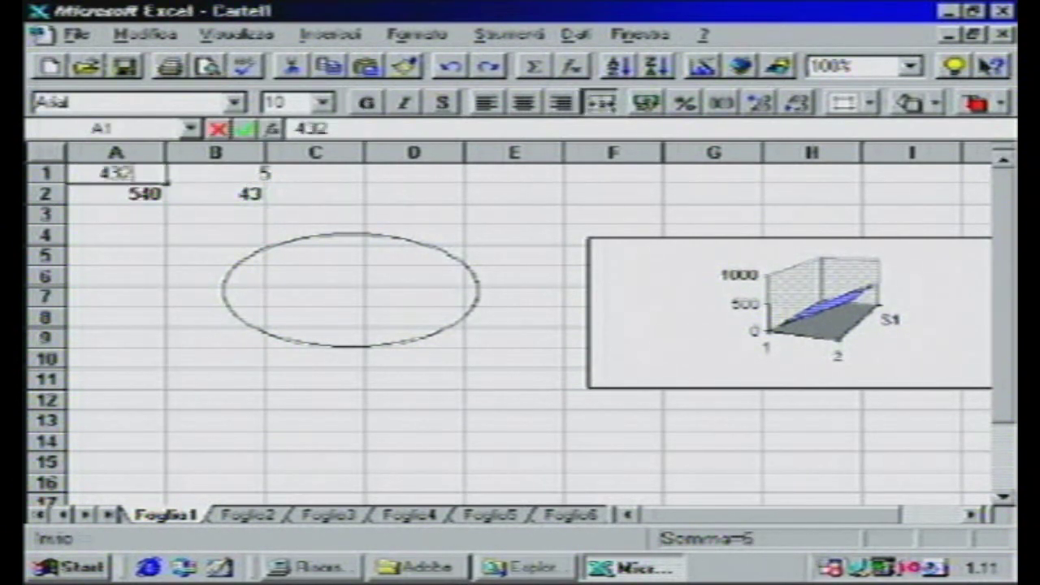
{"action": "left_click", "coordinate": [129, 187]}
{"action": "left_click", "coordinate": [130, 172]}
{"action": "type", "text": "532"}
{"action": "key", "text": "Return"}
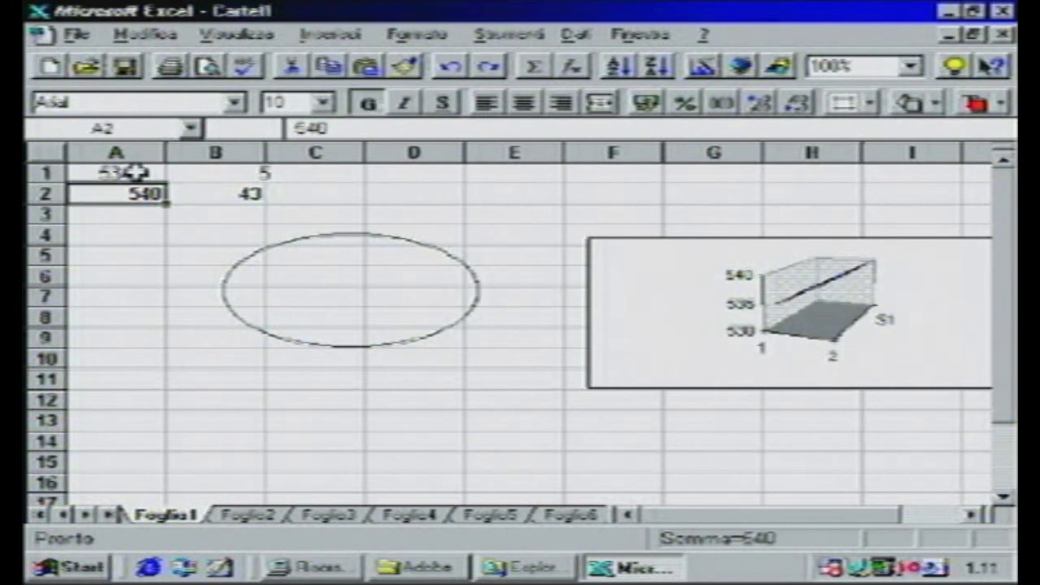
{"action": "left_click", "coordinate": [134, 171]}
{"action": "type", "text": "474"}
{"action": "key", "text": "Return"}
{"action": "left_click", "coordinate": [134, 172]}
{"action": "key", "text": "Return"}
{"action": "left_click", "coordinate": [134, 172]}
{"action": "type", "text": "760"}
{"action": "key", "text": "Return"}
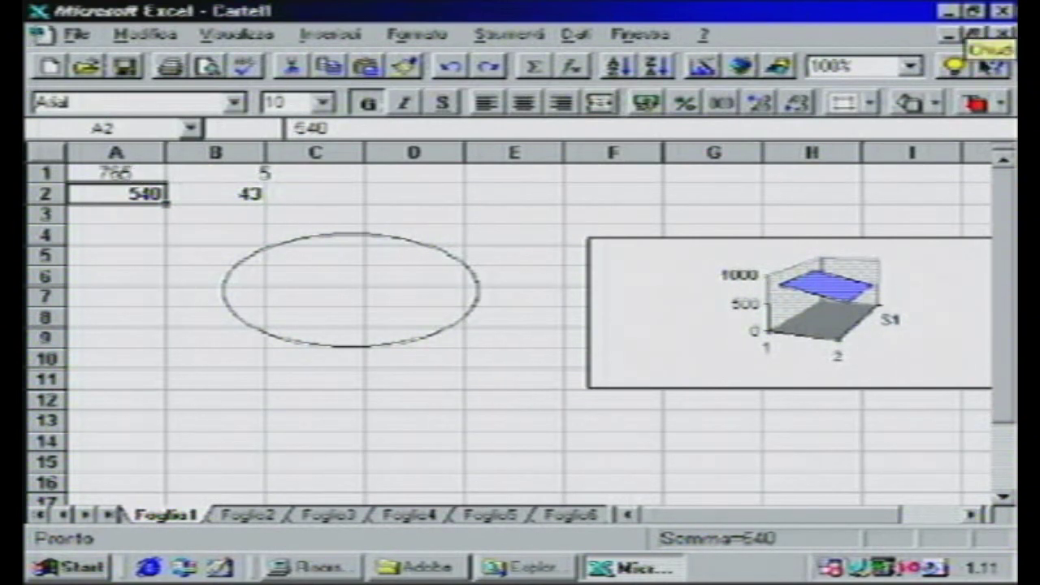
- Close Excel without saving Cartel1, then launch Microsoft PowerPoint from Start > Programmi
{"action": "left_click", "coordinate": [1003, 10]}
{"action": "left_click", "coordinate": [525, 355]}
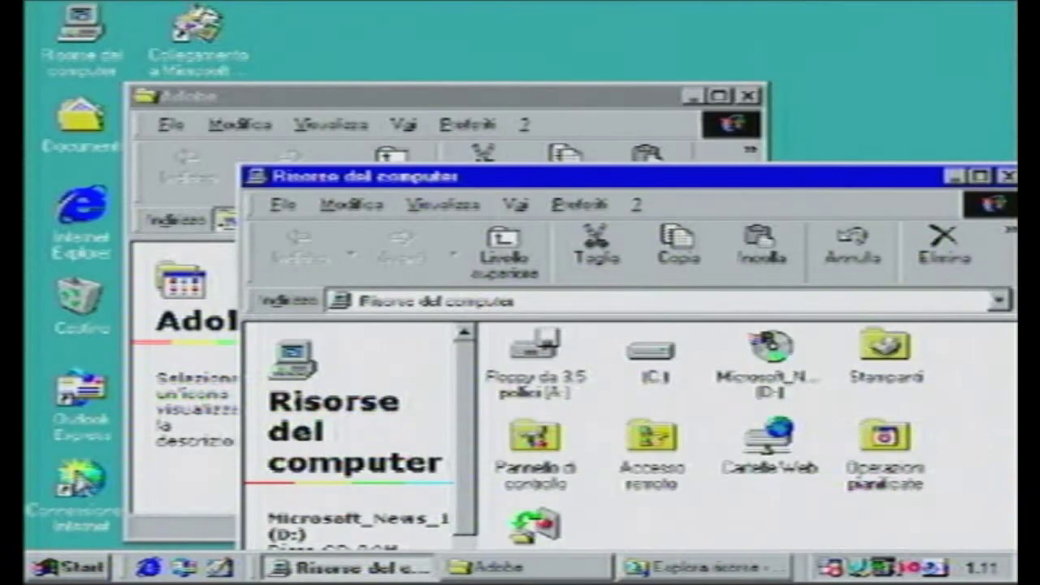
{"action": "left_click", "coordinate": [99, 573]}
{"action": "mouse_move", "coordinate": [308, 215]}
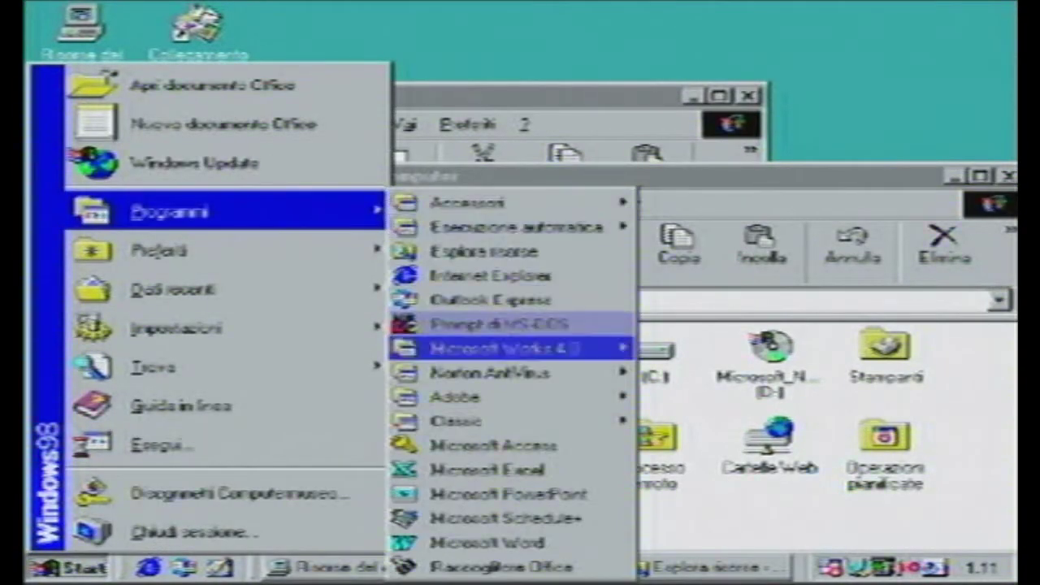
{"action": "left_click", "coordinate": [507, 493]}
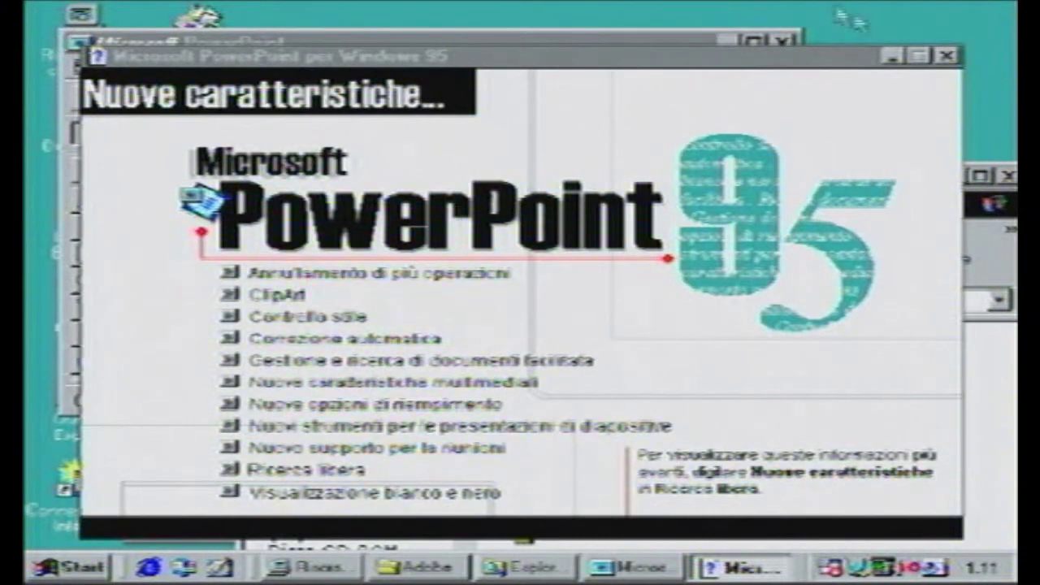
- Dismiss the new-features screen and run the Autocomposizione Contenuto wizard through to Fine
{"action": "left_click", "coordinate": [946, 55]}
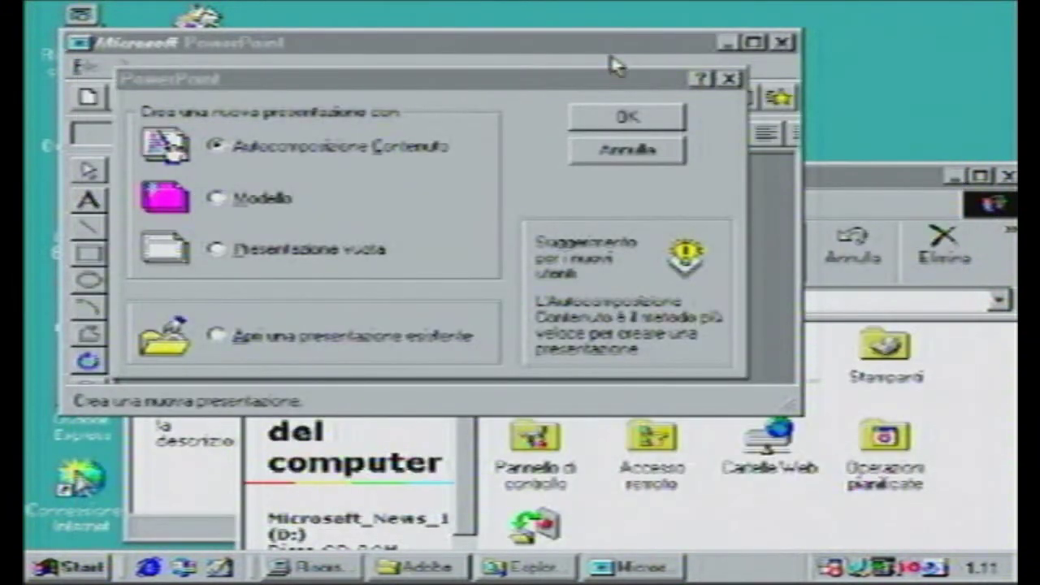
{"action": "left_click", "coordinate": [627, 133]}
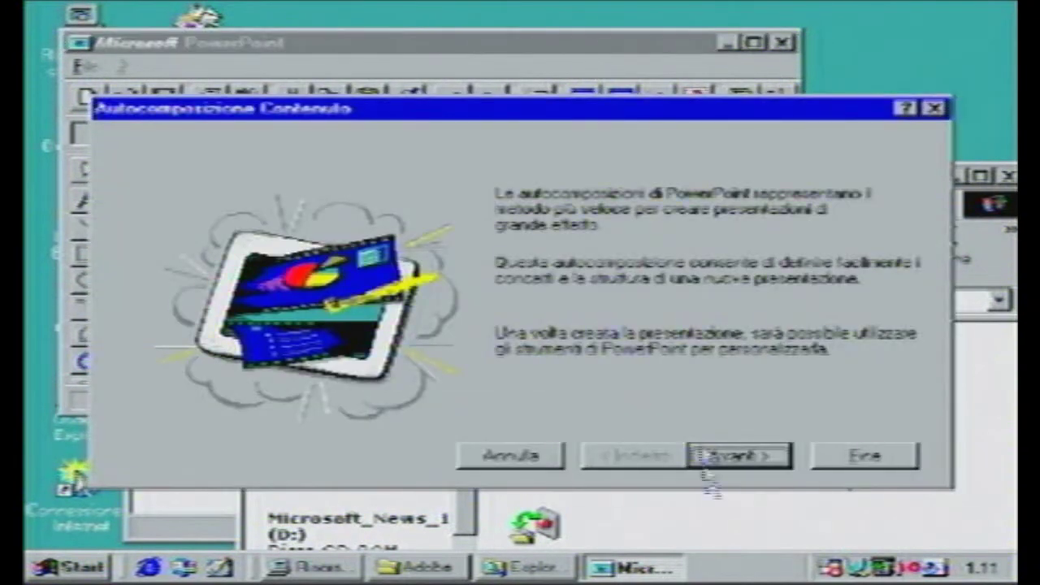
{"action": "left_click", "coordinate": [740, 459]}
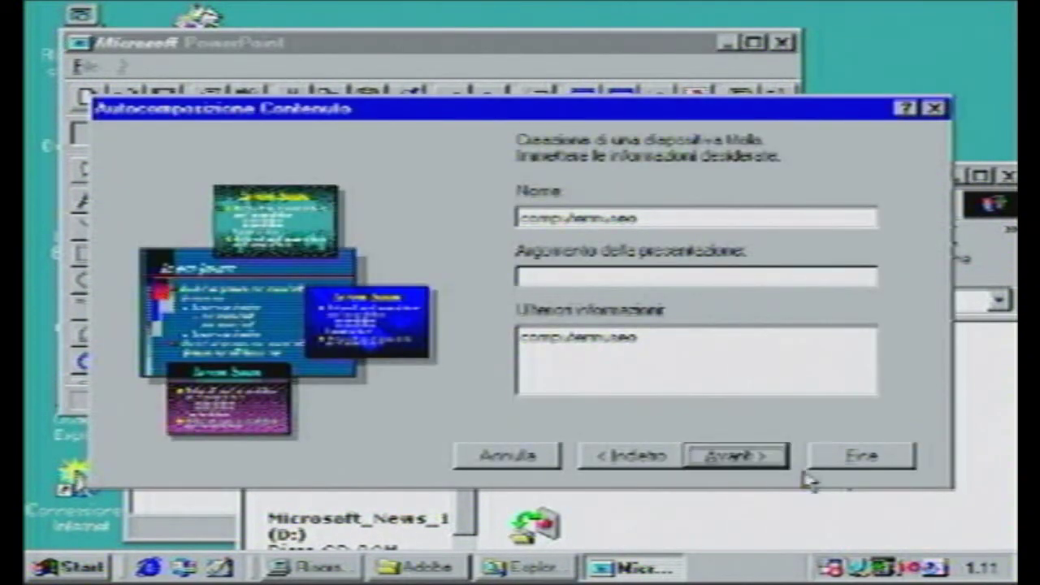
{"action": "key", "text": "Tab"}
{"action": "left_click", "coordinate": [859, 458]}
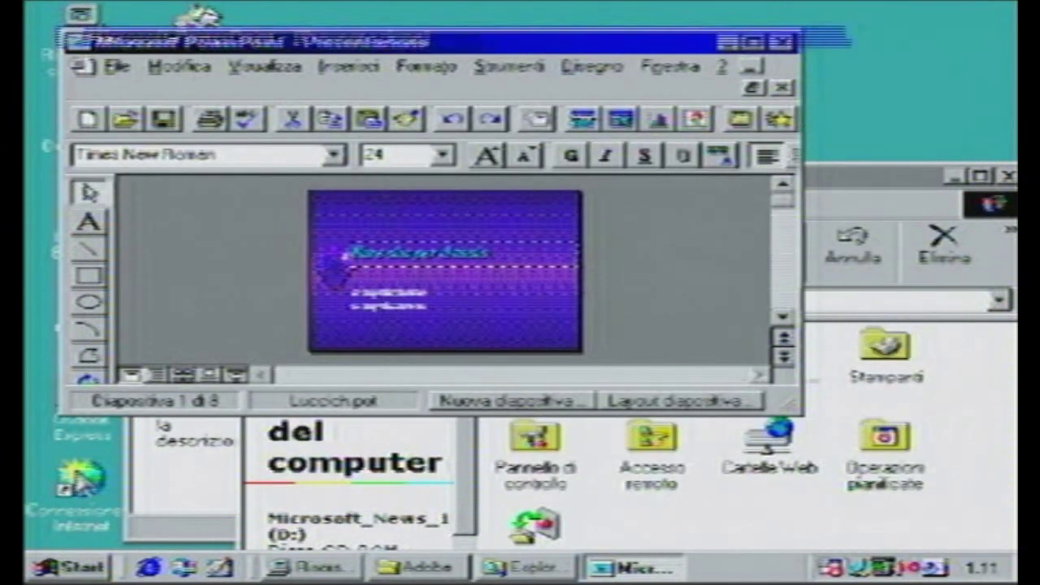
- Maximize PowerPoint and title the first slide 'COMPUTERMUSEO ESEMPIO'
{"action": "double_click", "coordinate": [527, 42]}
{"action": "left_click", "coordinate": [688, 278]}
{"action": "type", "text": "COMPUTERMUSEO"}
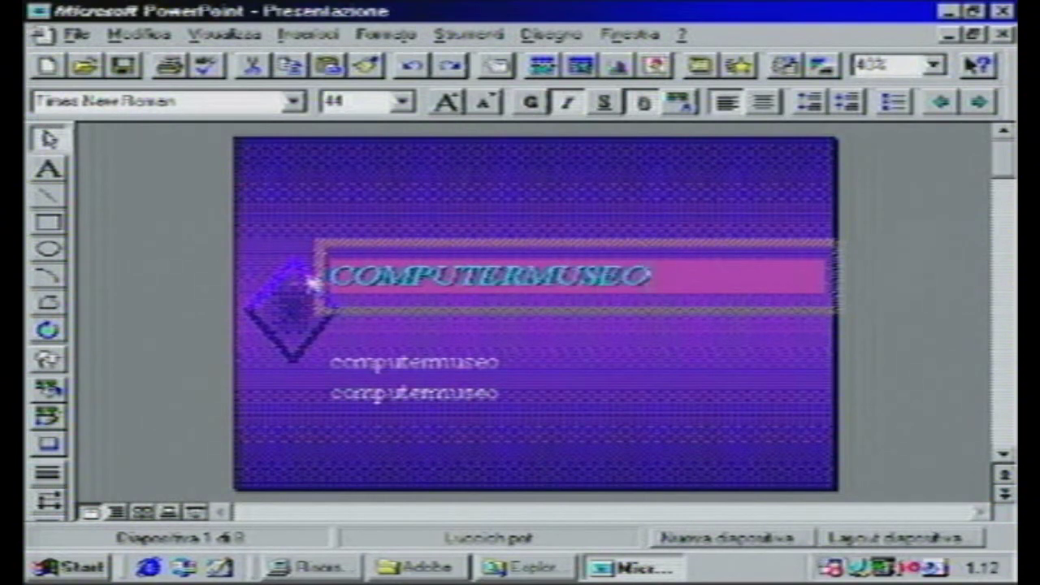
{"action": "type", "text": " ESEMPIO"}
{"action": "key", "text": "BackSpace"}
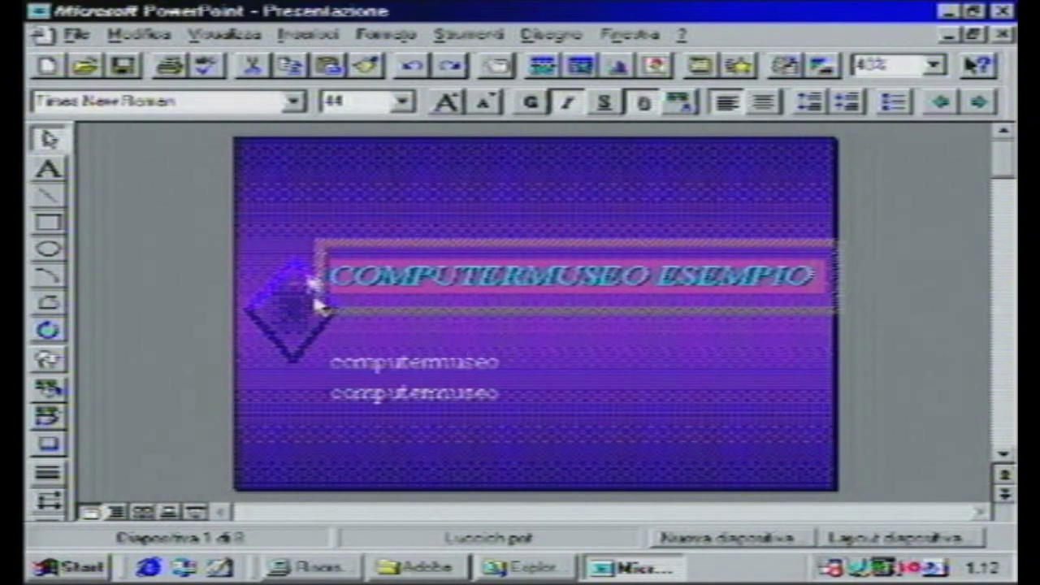
- Move to slide 2 'Obiettivo', select its bullet text box, then deselect it
{"action": "left_click", "coordinate": [1004, 454]}
{"action": "left_click", "coordinate": [1005, 133]}
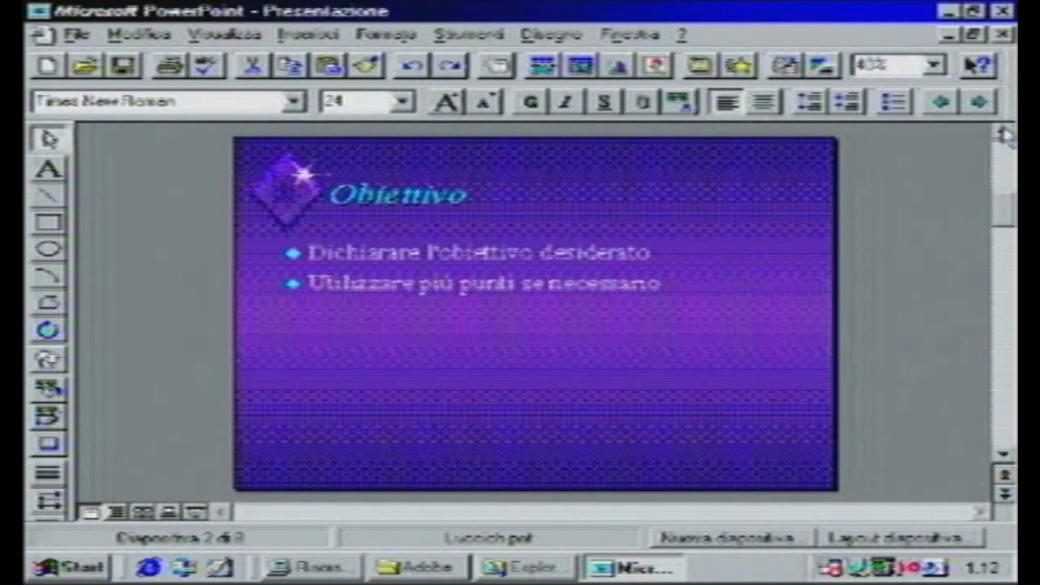
{"action": "left_click", "coordinate": [1005, 455]}
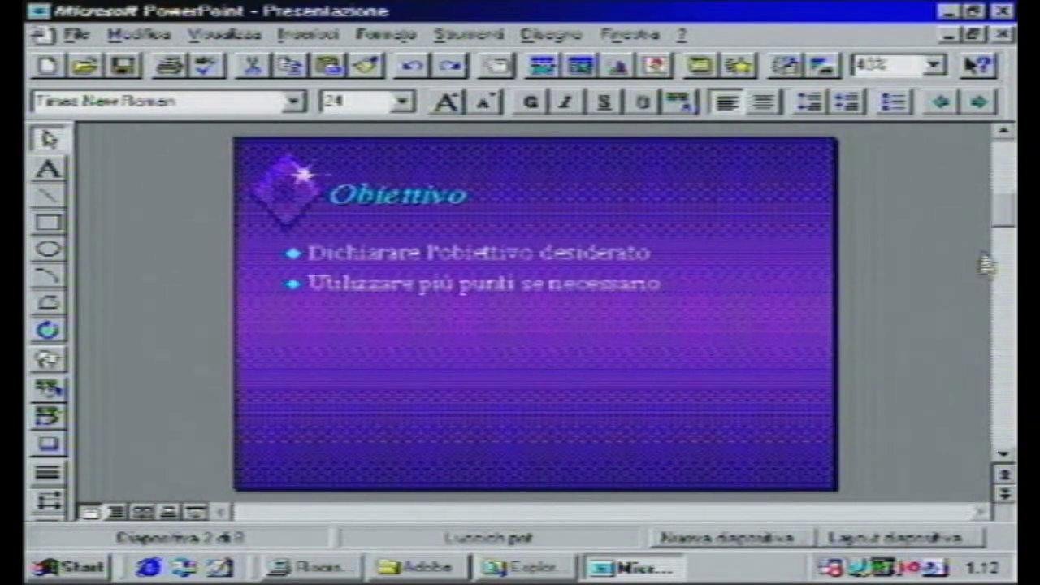
{"action": "left_click", "coordinate": [535, 254]}
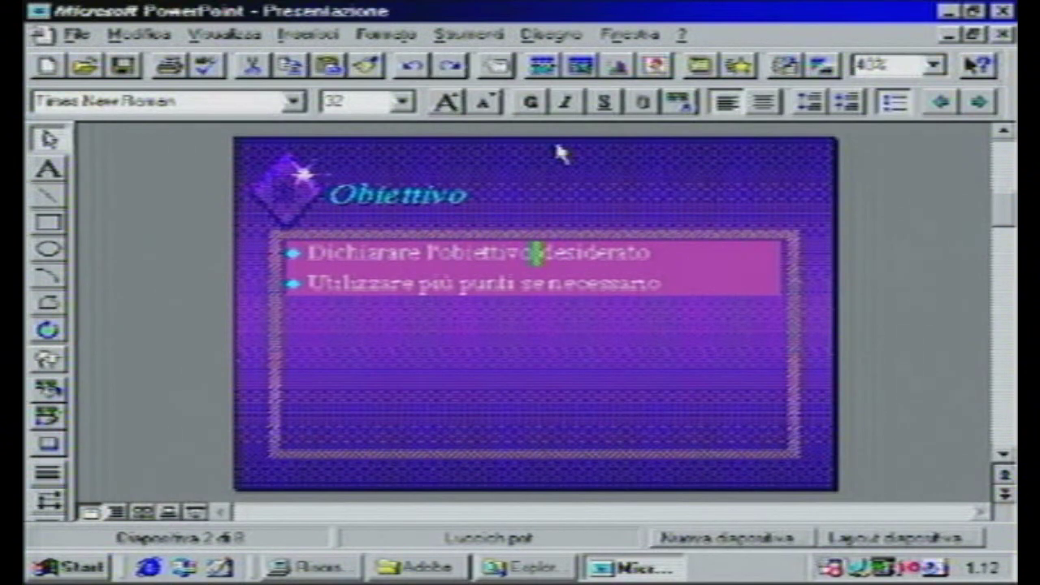
{"action": "left_click", "coordinate": [173, 210]}
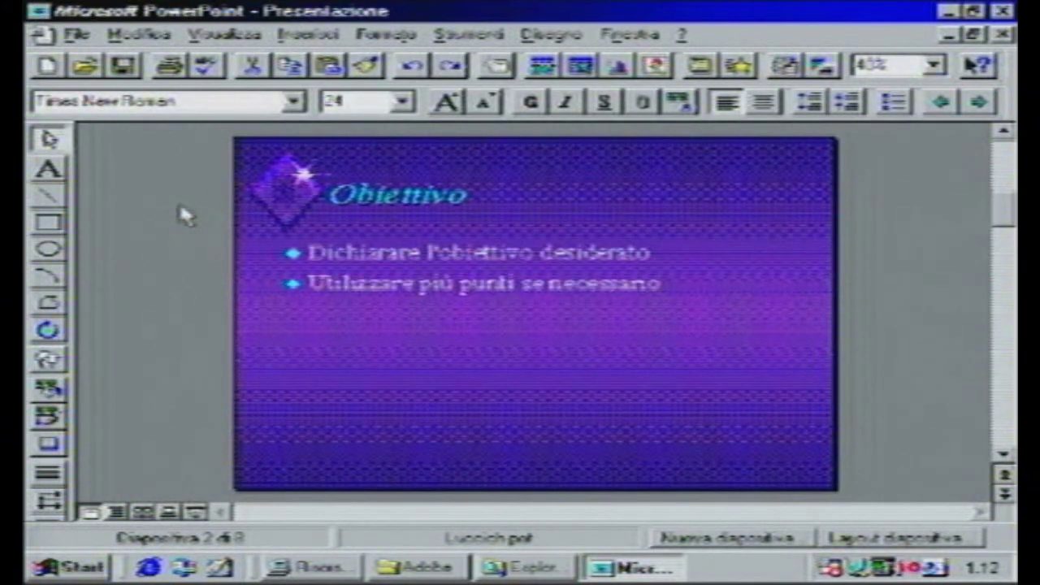
- Look through the Modifica and Visualizza menus, then open Visualizza > Schema > Diapositiva
{"action": "left_click", "coordinate": [224, 34]}
{"action": "mouse_move", "coordinate": [138, 34]}
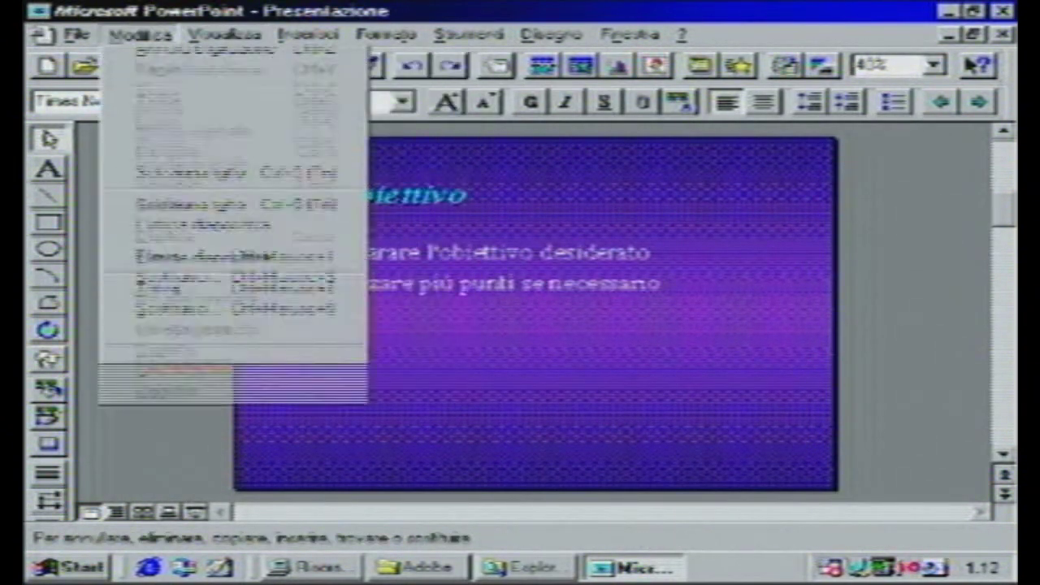
{"action": "mouse_move", "coordinate": [309, 34]}
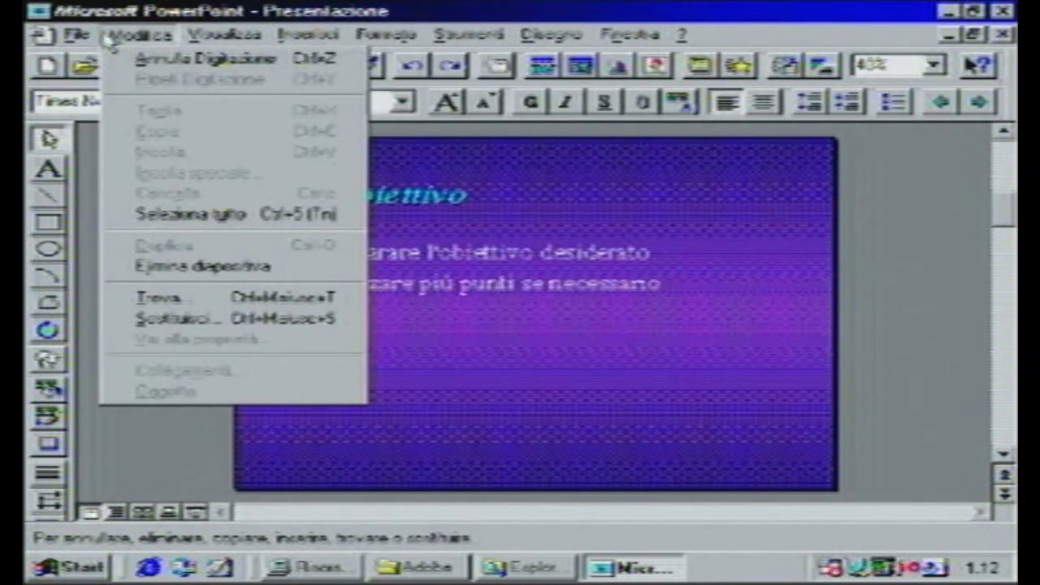
{"action": "mouse_move", "coordinate": [228, 34]}
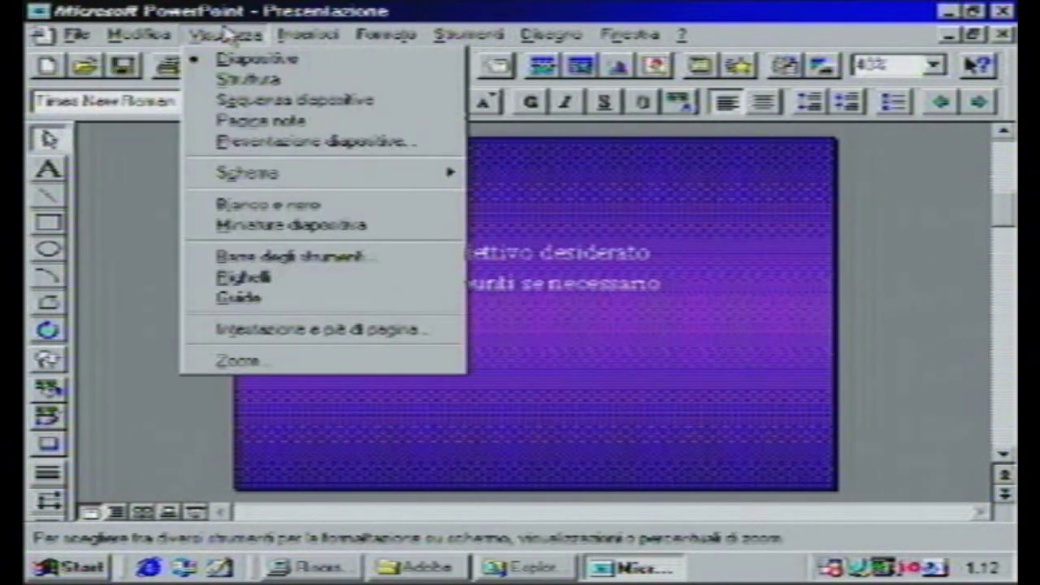
{"action": "mouse_move", "coordinate": [295, 183]}
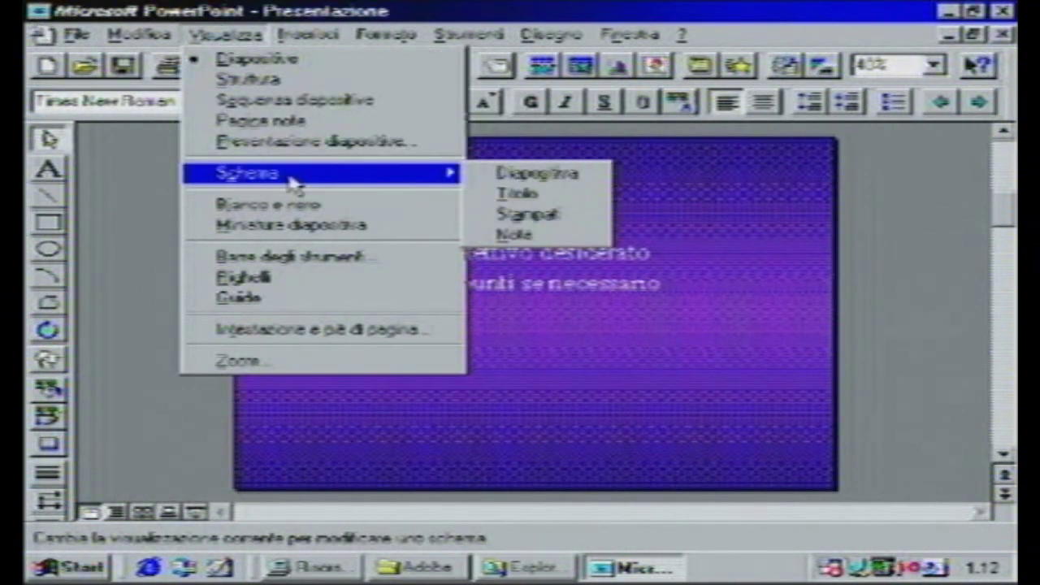
{"action": "left_click", "coordinate": [479, 174]}
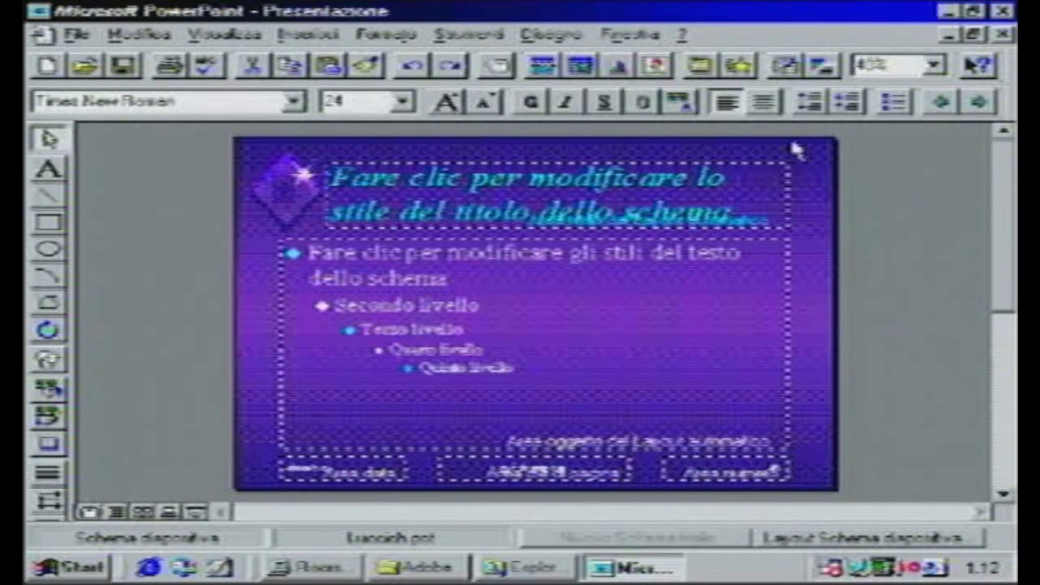
- Look through the window-arrangement menu and close it without choosing anything
{"action": "left_click", "coordinate": [658, 37]}
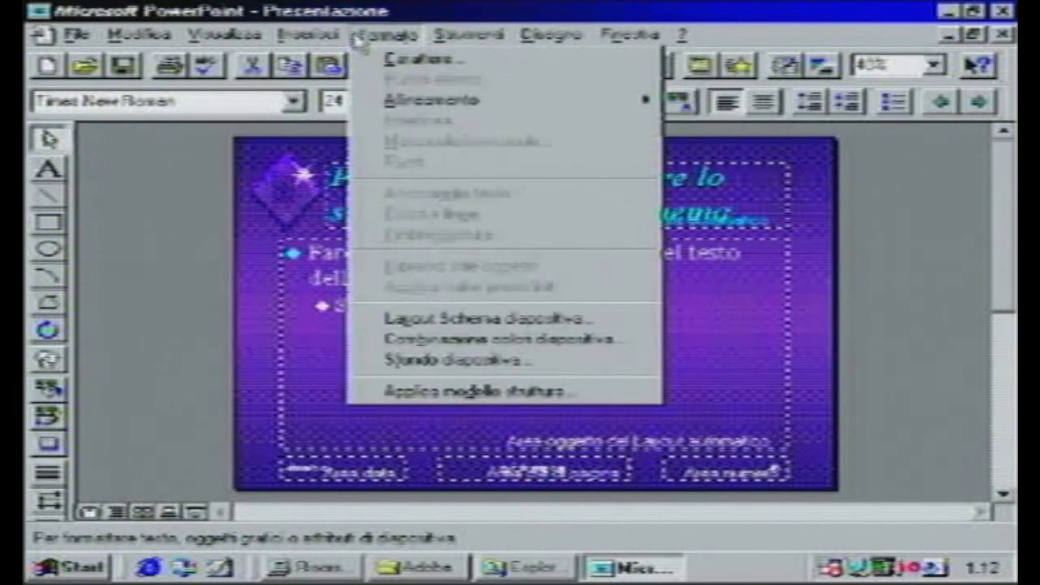
{"action": "mouse_move", "coordinate": [262, 39]}
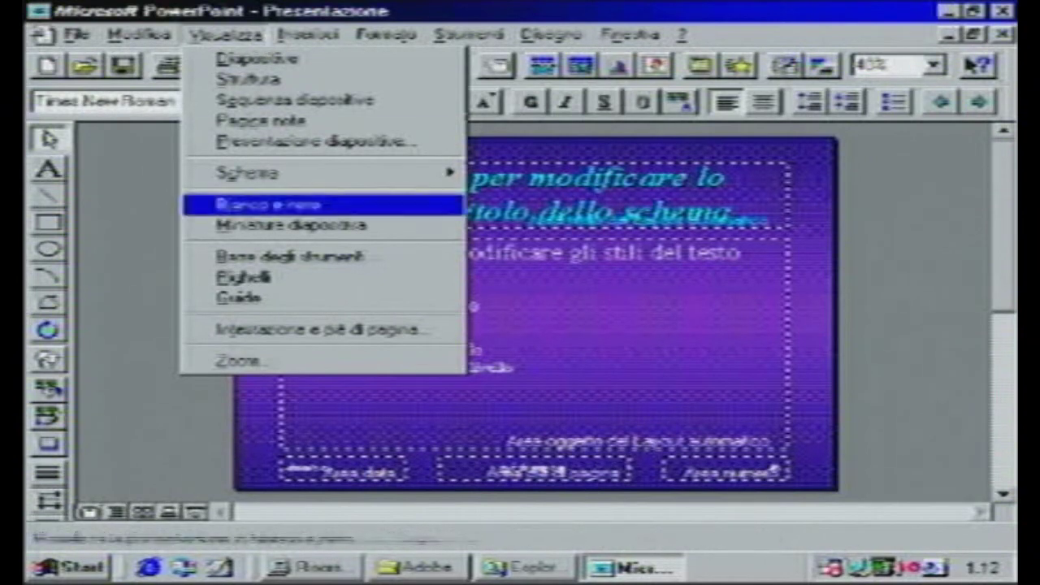
{"action": "left_click", "coordinate": [200, 530]}
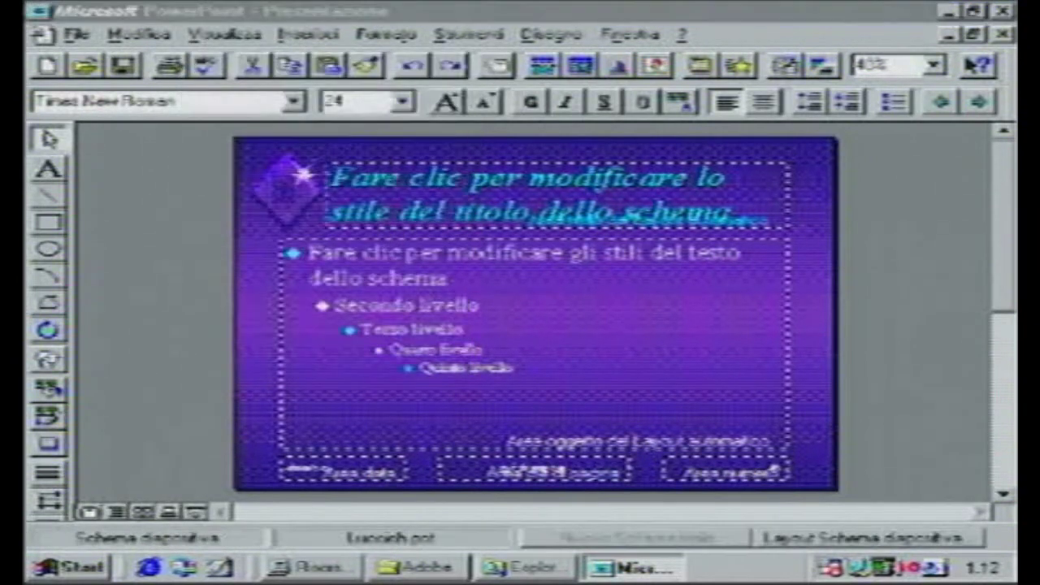
{"action": "left_click", "coordinate": [194, 510]}
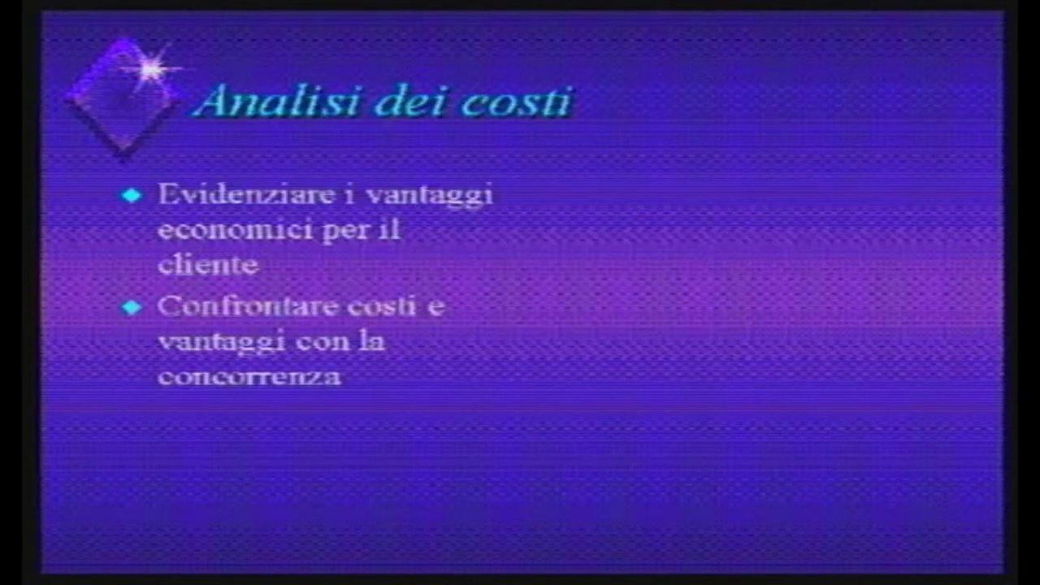
{"action": "key", "text": "Escape"}
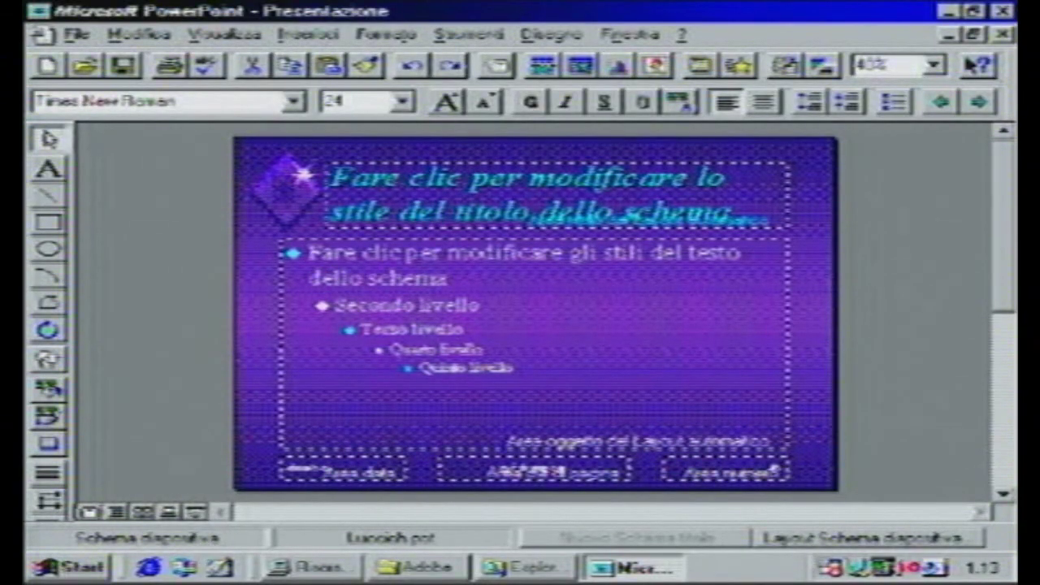
- Quit PowerPoint without saving and launch Microsoft Schedule+ from Start > Programmi
{"action": "left_click", "coordinate": [1004, 11]}
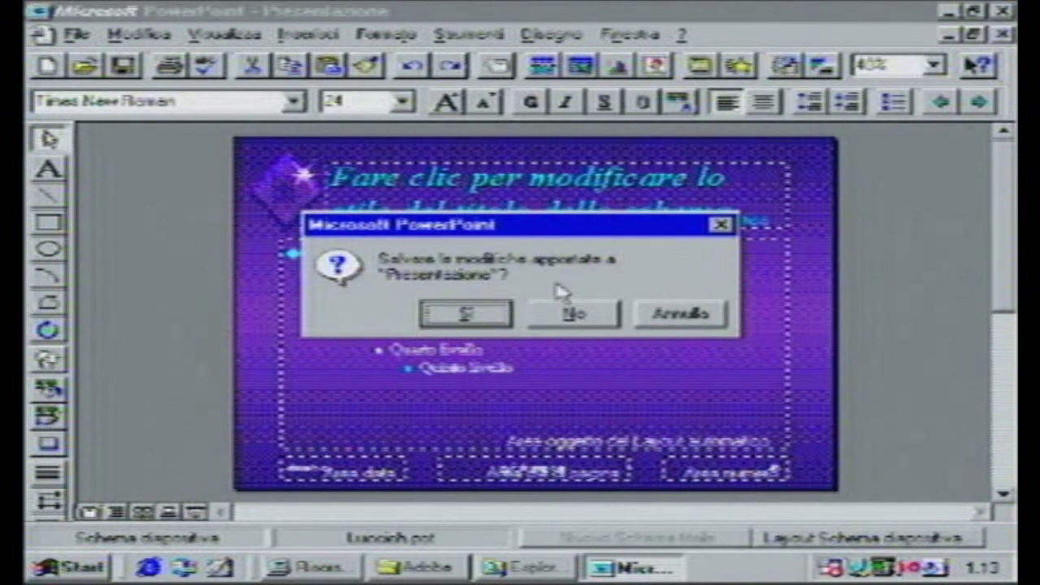
{"action": "left_click", "coordinate": [569, 315]}
{"action": "left_click", "coordinate": [34, 569]}
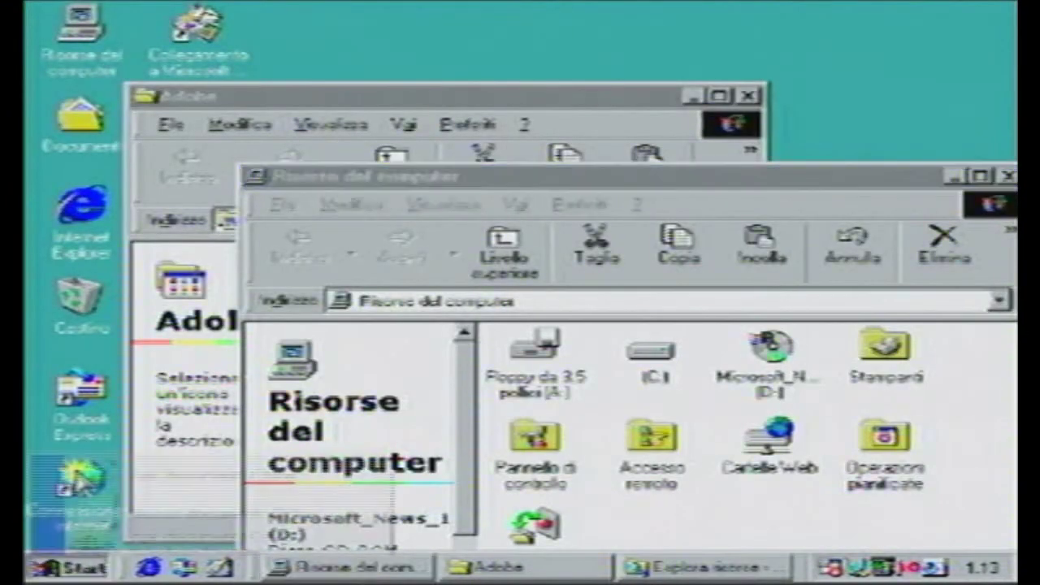
{"action": "mouse_move", "coordinate": [277, 204]}
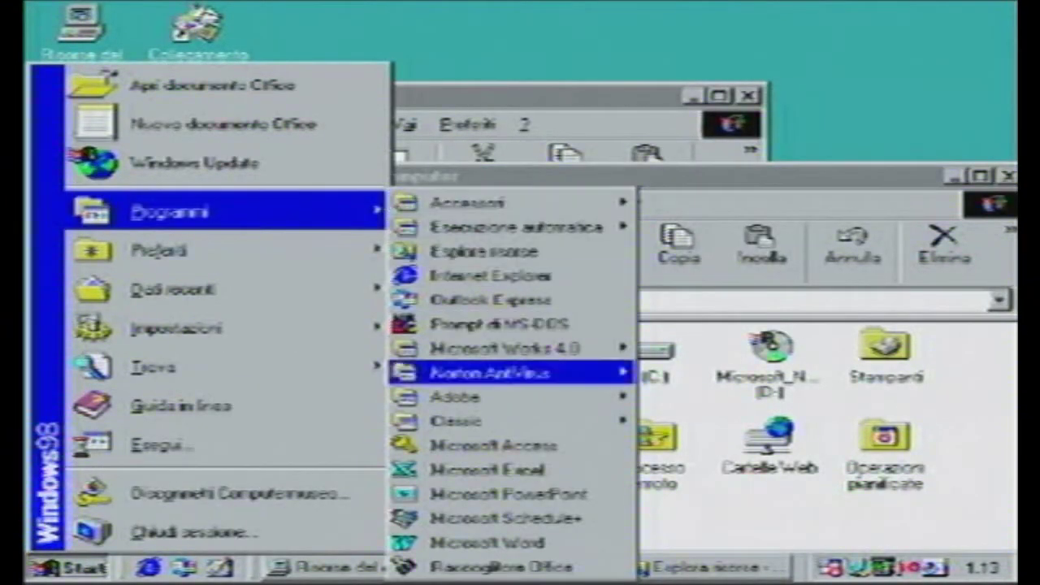
{"action": "left_click", "coordinate": [548, 526]}
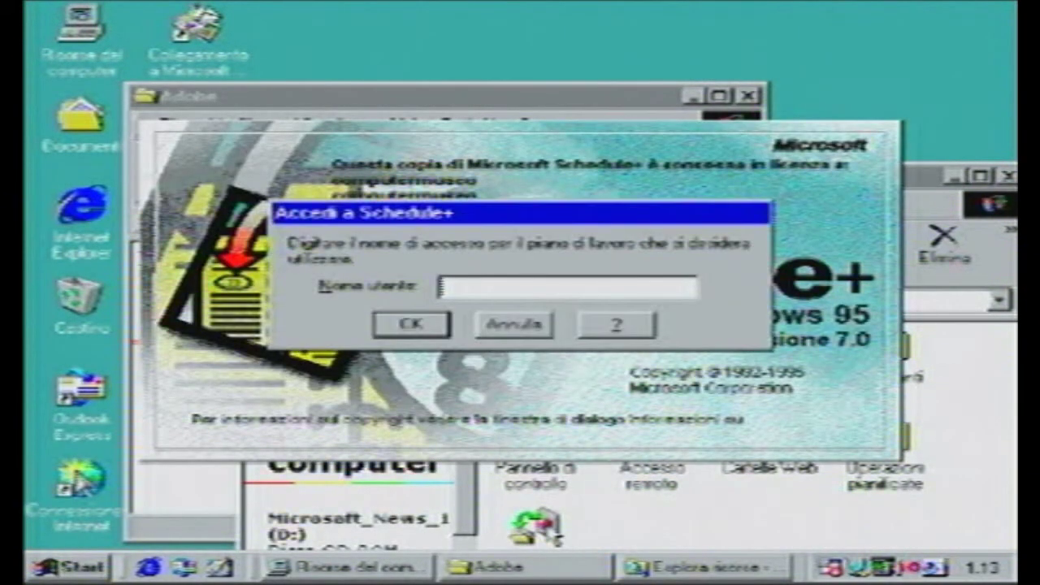
- Sign in with the user name, create a schedule file named TEST, and maximize the window
{"action": "type", "text": "FABIO"}
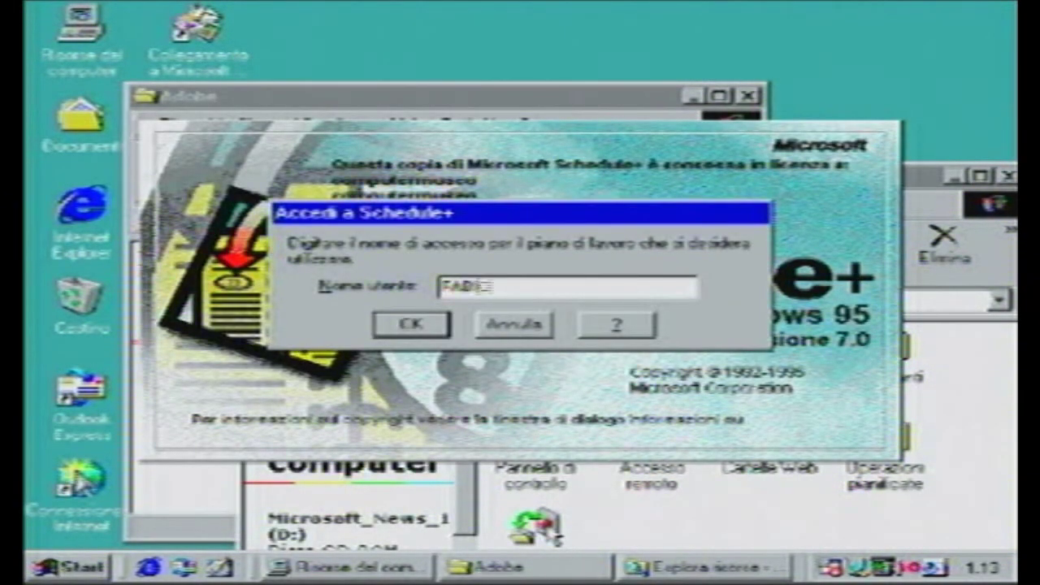
{"action": "key", "text": "Return"}
{"action": "key", "text": "Return"}
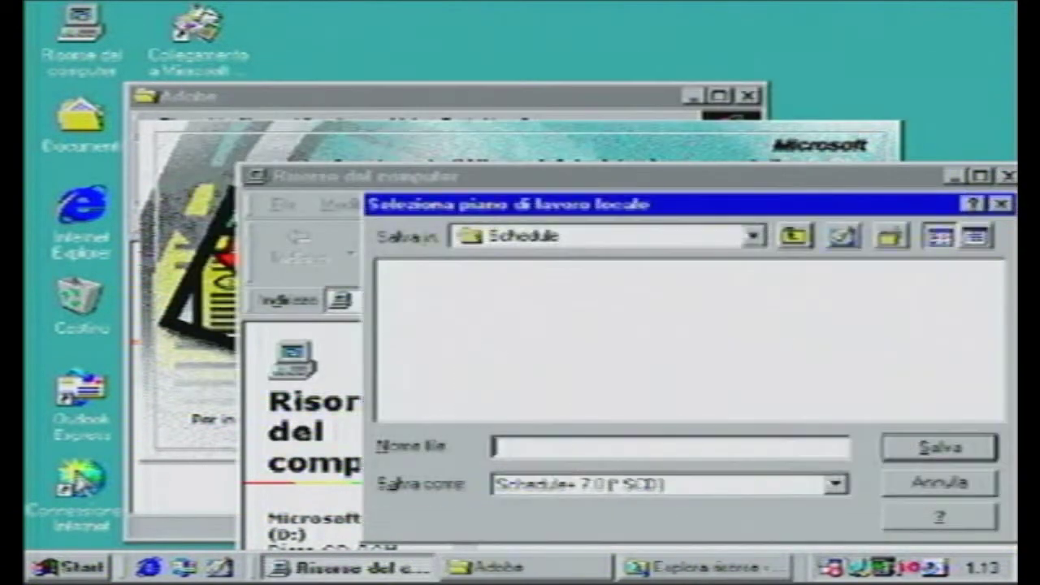
{"action": "type", "text": "TEST"}
{"action": "left_click", "coordinate": [942, 448]}
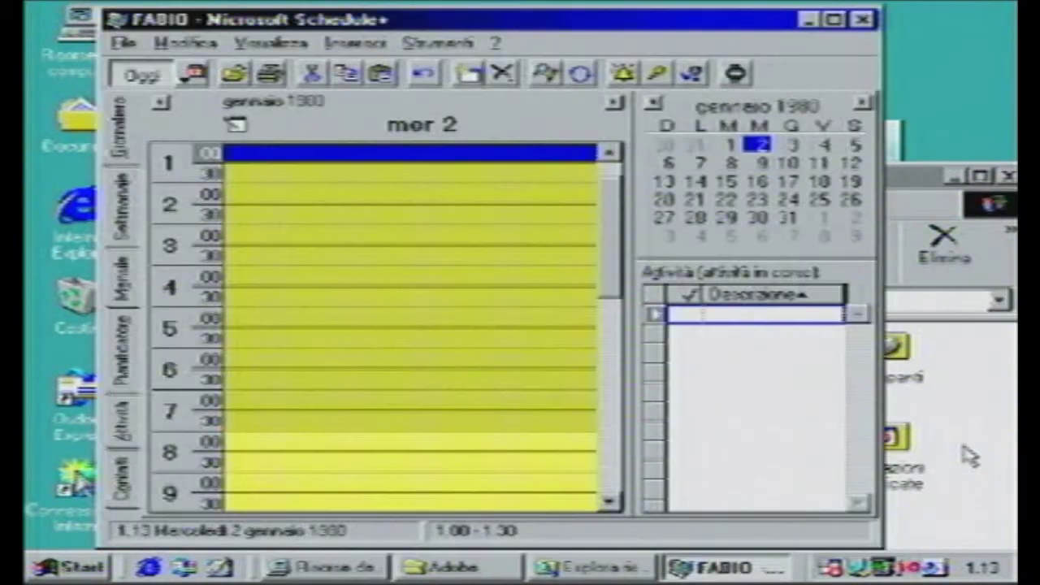
{"action": "double_click", "coordinate": [625, 19]}
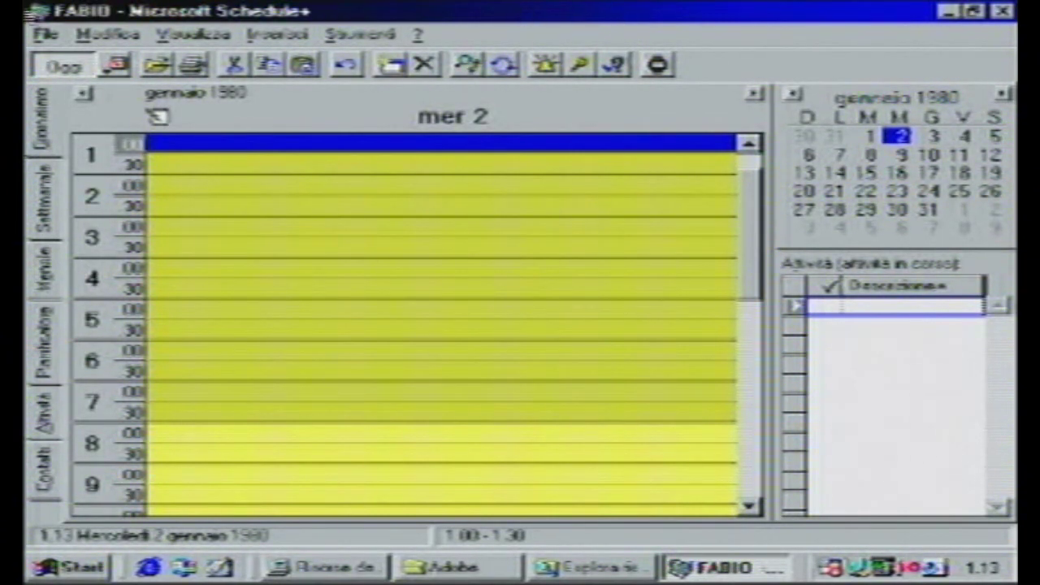
- View the Settimanale, Mensile, Pianificatore, Attività and Contatti tabs, then return to Giornaliero
{"action": "left_click", "coordinate": [47, 227]}
{"action": "left_click", "coordinate": [48, 264]}
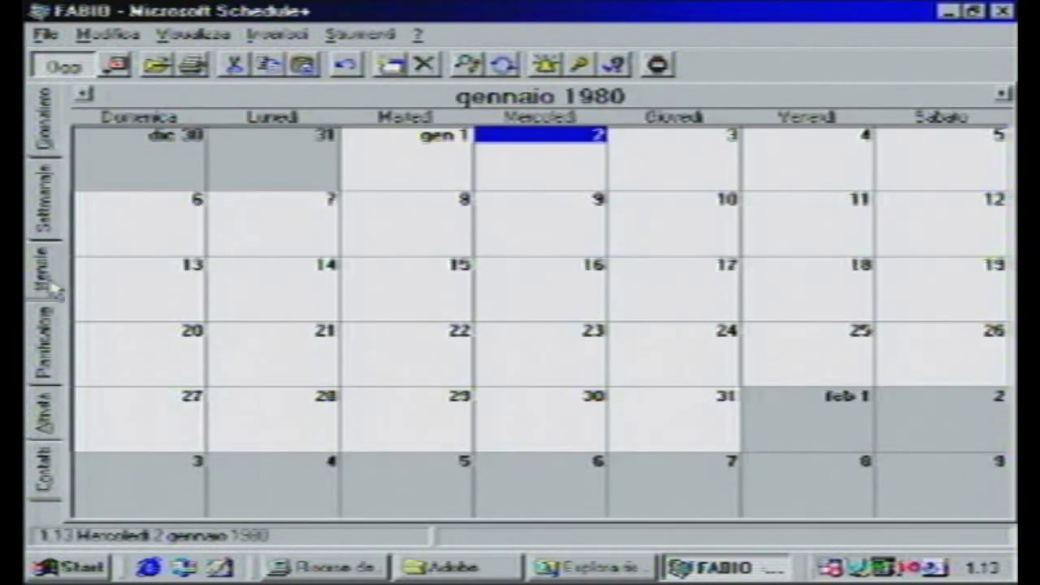
{"action": "left_click", "coordinate": [47, 321]}
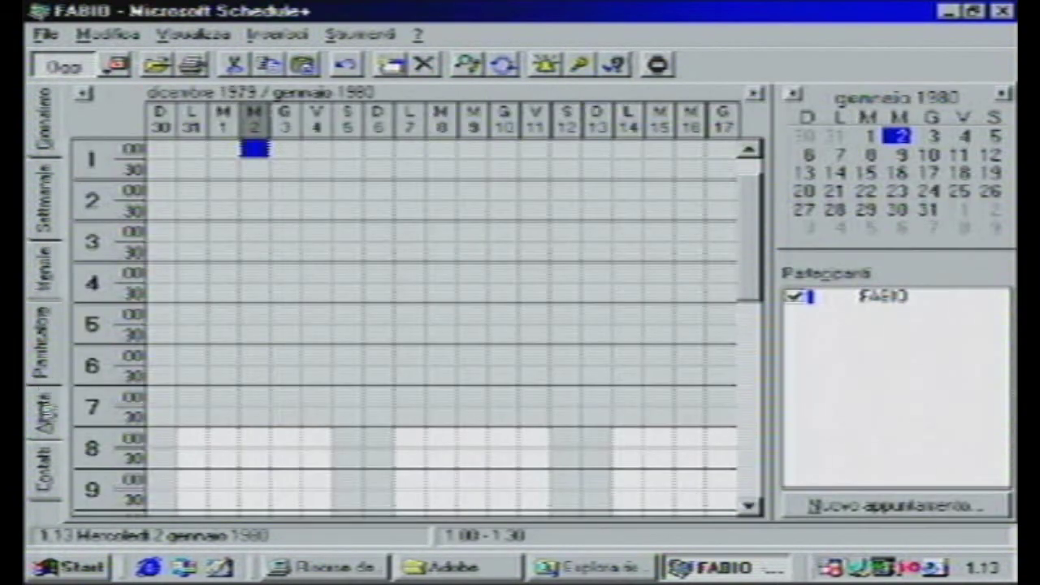
{"action": "left_click", "coordinate": [47, 413]}
{"action": "left_click", "coordinate": [39, 483]}
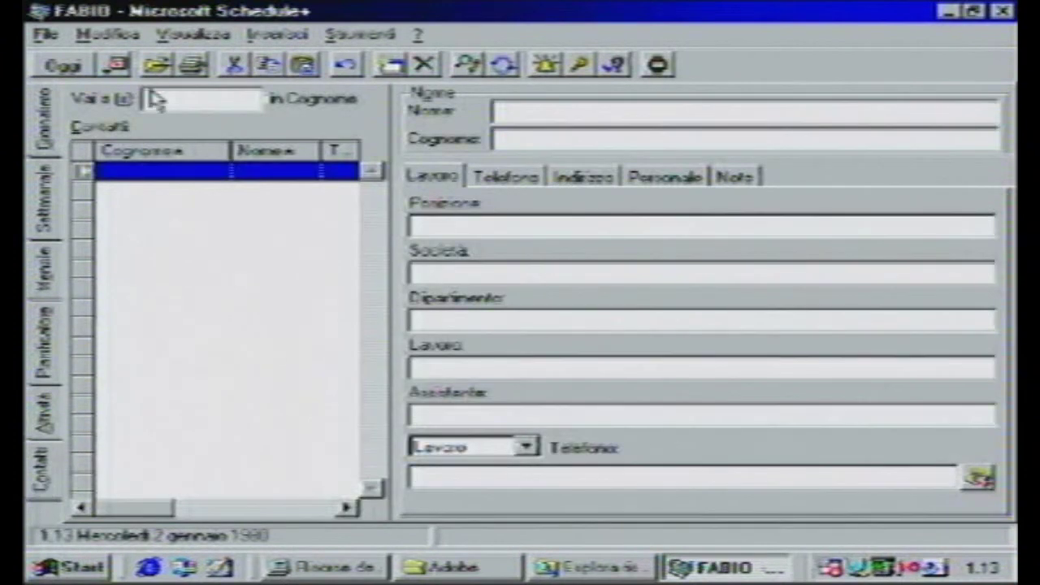
{"action": "left_click", "coordinate": [45, 121]}
{"action": "left_click", "coordinate": [182, 37]}
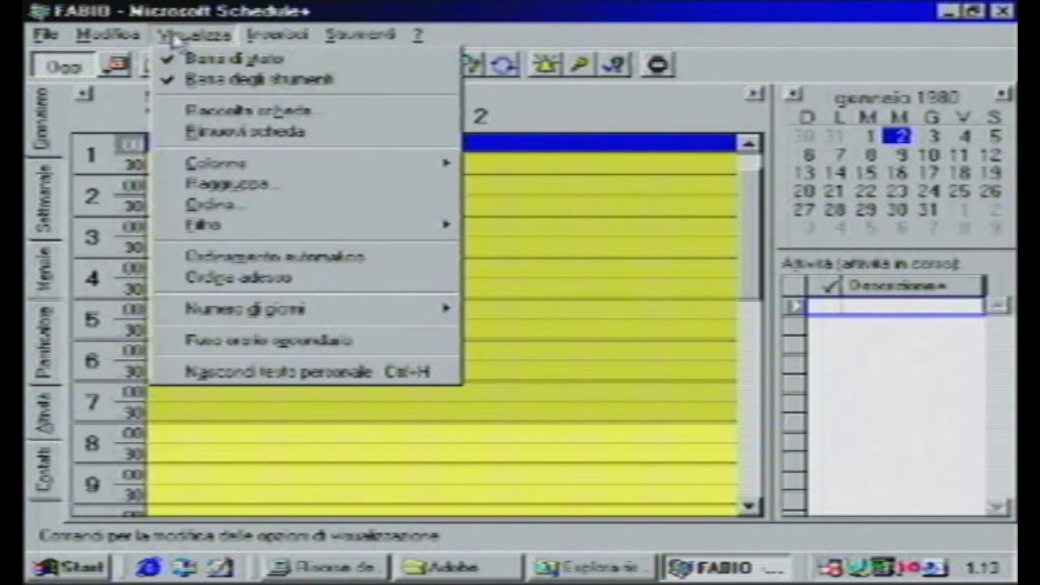
- Launch the Timex Data Link watch export wizard from the Tools menu
{"action": "left_click", "coordinate": [657, 65]}
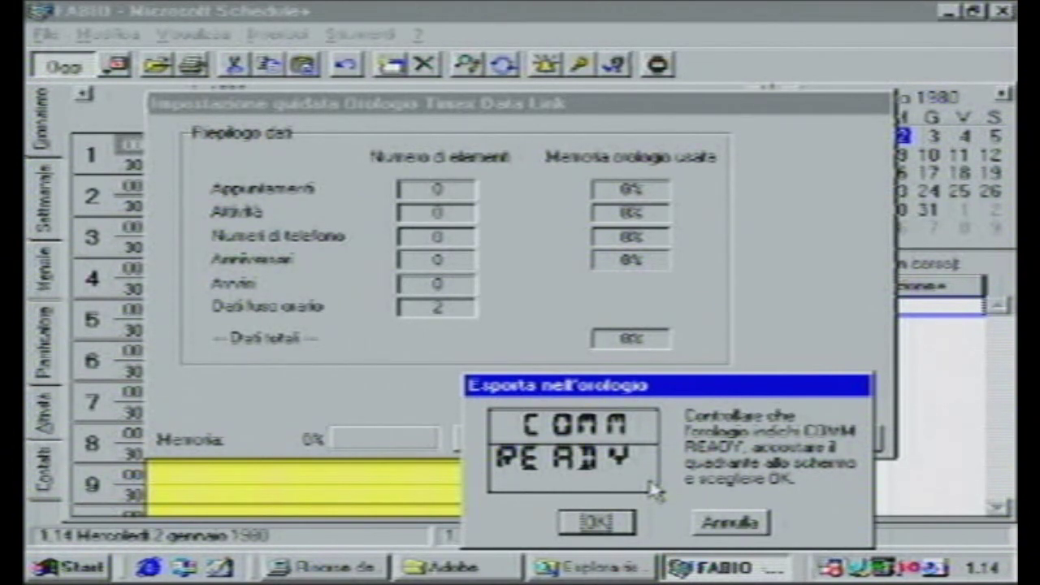
- Send the schedule to the Timex watch and answer Sì that the export succeeded
{"action": "left_click", "coordinate": [625, 524]}
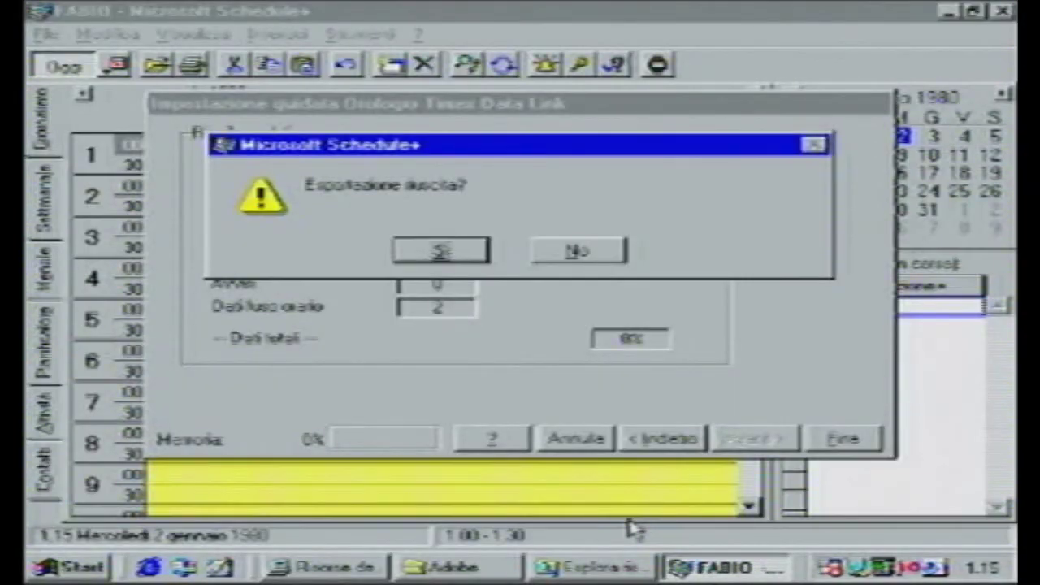
{"action": "left_click", "coordinate": [440, 253]}
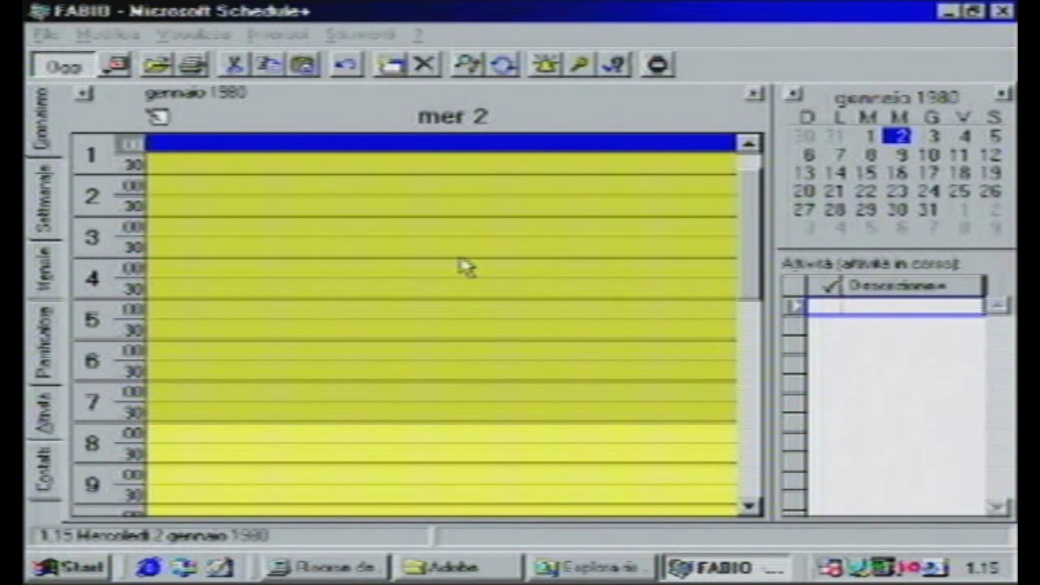
- Close Schedule+ and launch Microsoft Word, dismissing its new-features screen
{"action": "left_click", "coordinate": [1002, 10]}
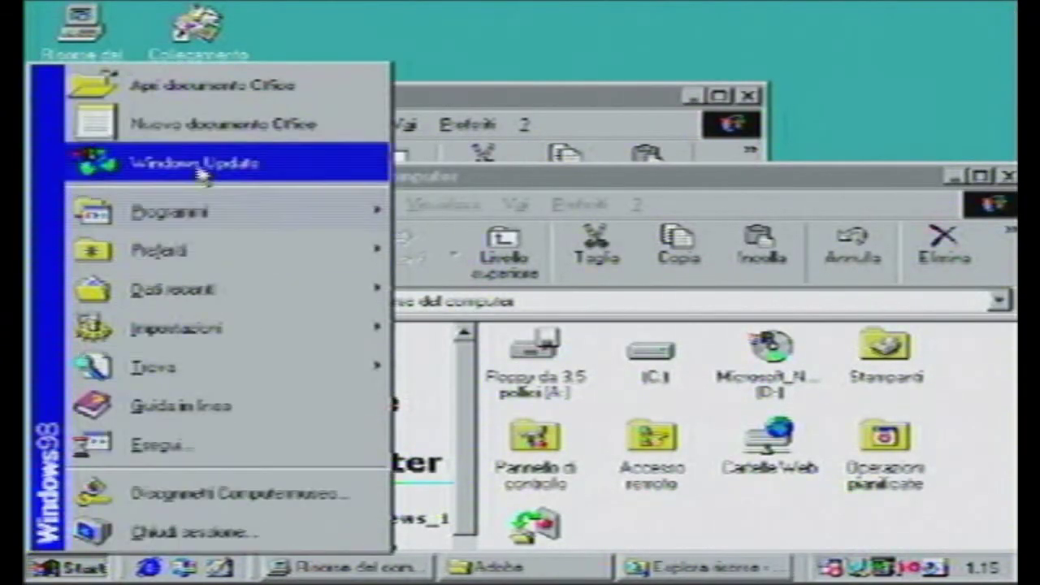
{"action": "mouse_move", "coordinate": [329, 213]}
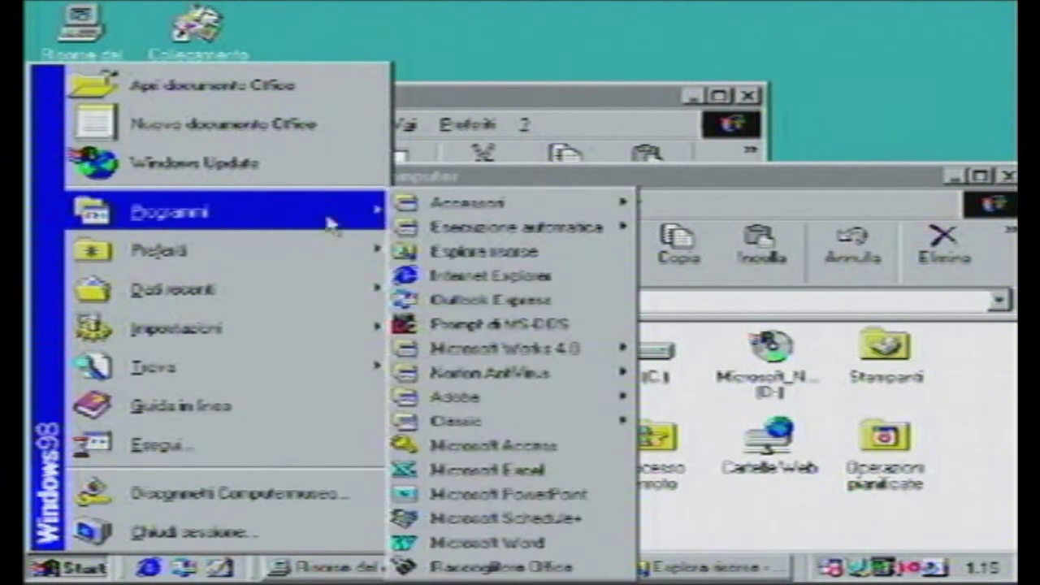
{"action": "left_click", "coordinate": [443, 546]}
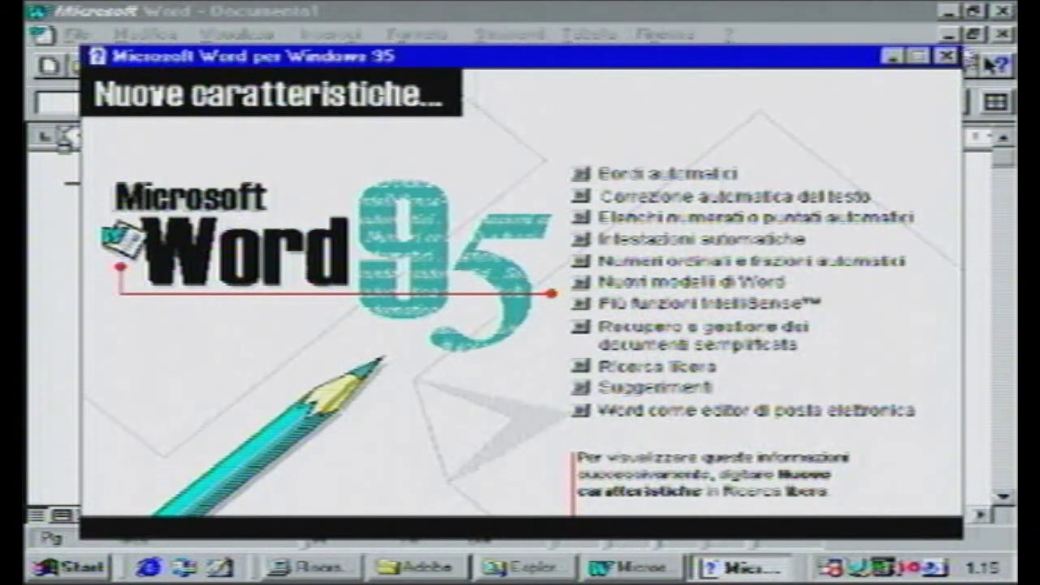
{"action": "left_click", "coordinate": [947, 56]}
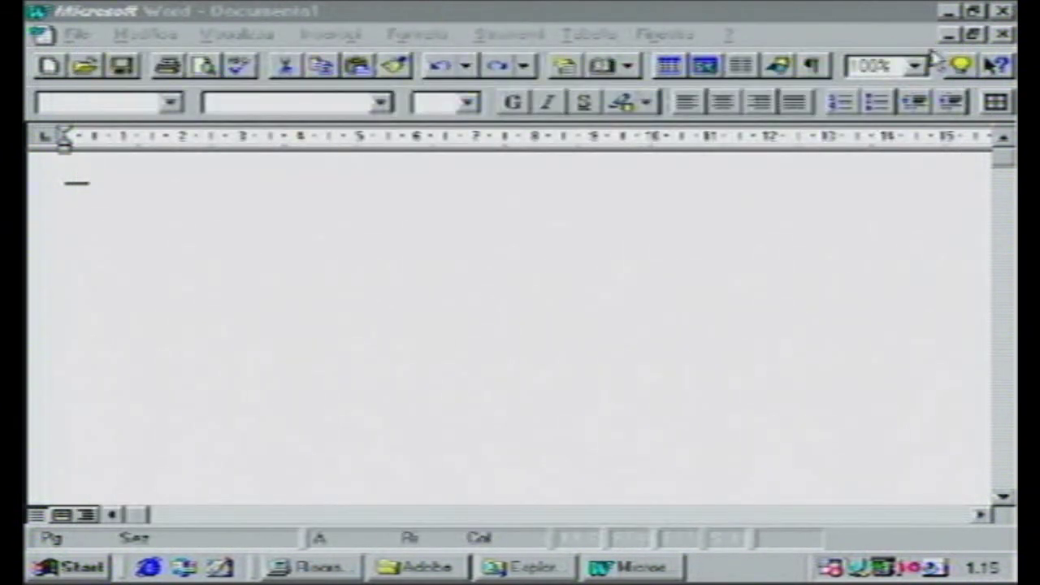
{"action": "left_click", "coordinate": [77, 34]}
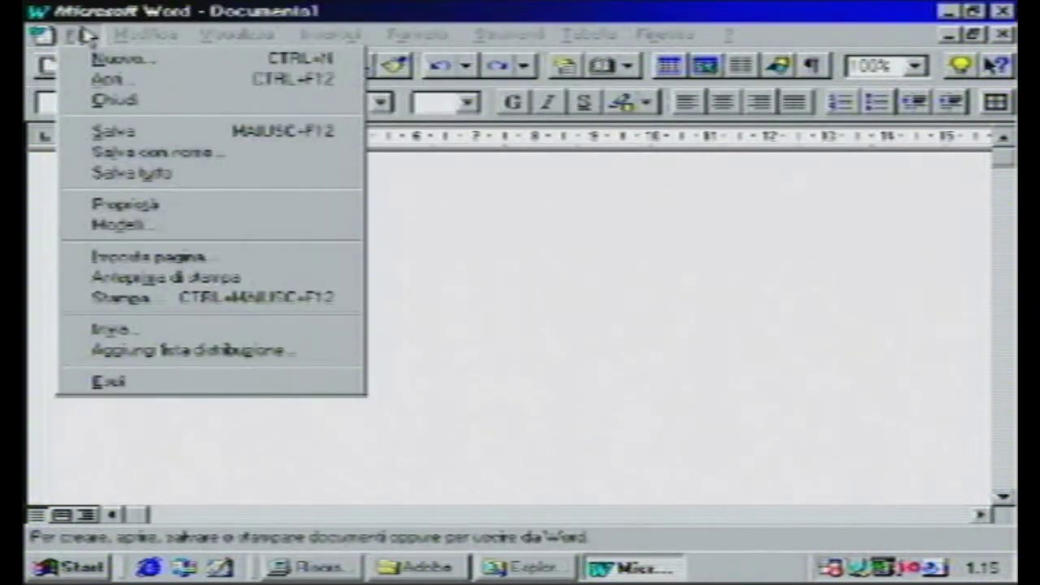
{"action": "mouse_move", "coordinate": [146, 34]}
{"action": "left_click", "coordinate": [662, 289]}
- Type 'FNFDNOOEOPJ4HWB' and set the line in the Webdings font
{"action": "type", "text": "FNFDNOOEOPJ4HWB"}
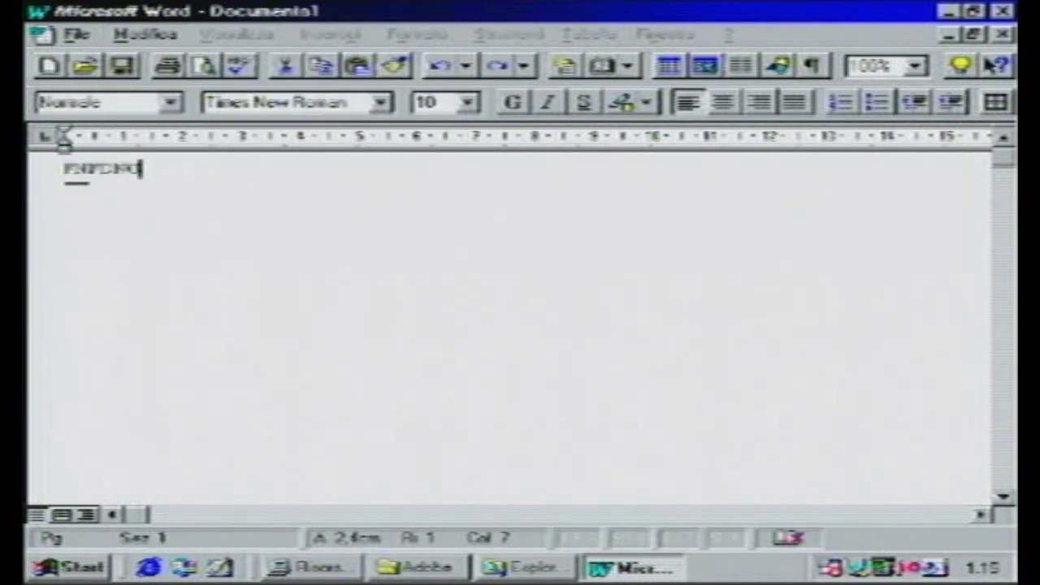
{"action": "key", "text": "shift+Home"}
{"action": "left_click", "coordinate": [379, 102]}
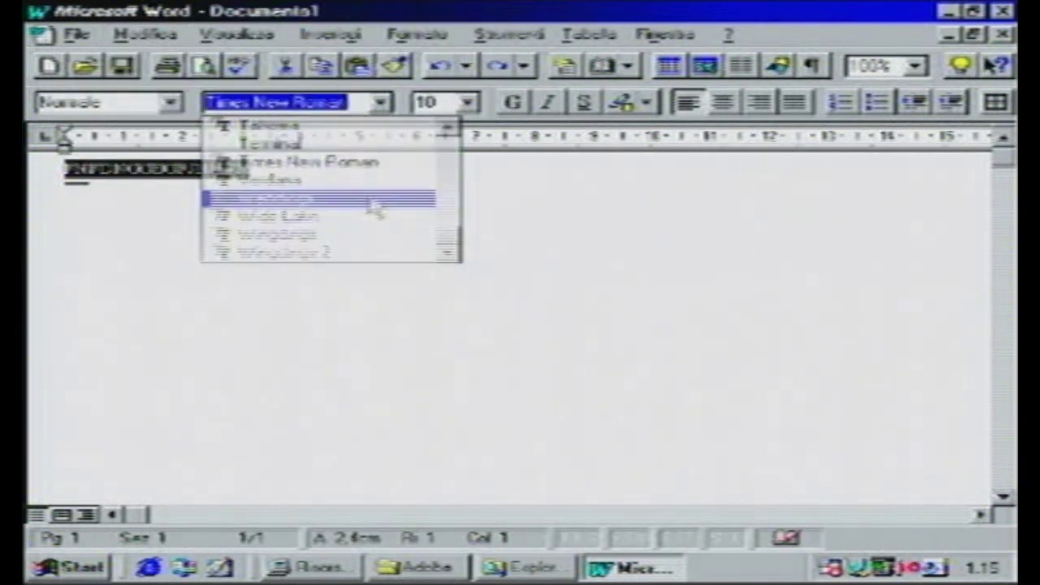
{"action": "left_click", "coordinate": [375, 199]}
{"action": "left_click", "coordinate": [374, 175]}
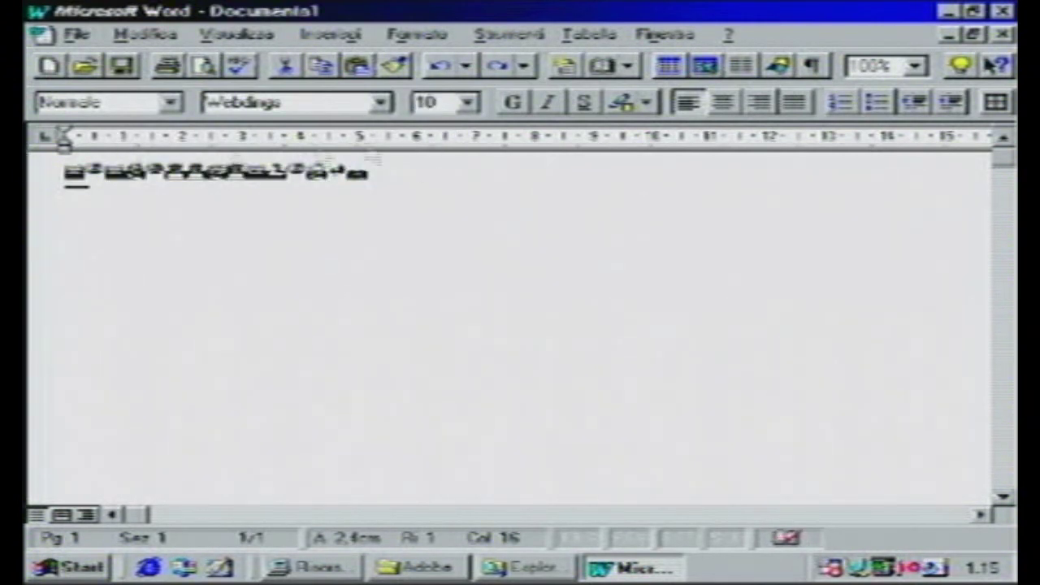
- Make the Webdings line bold, italic and 14-point, then close Word without saving
{"action": "left_click_drag", "start_coordinate": [387, 173], "coordinate": [47, 174]}
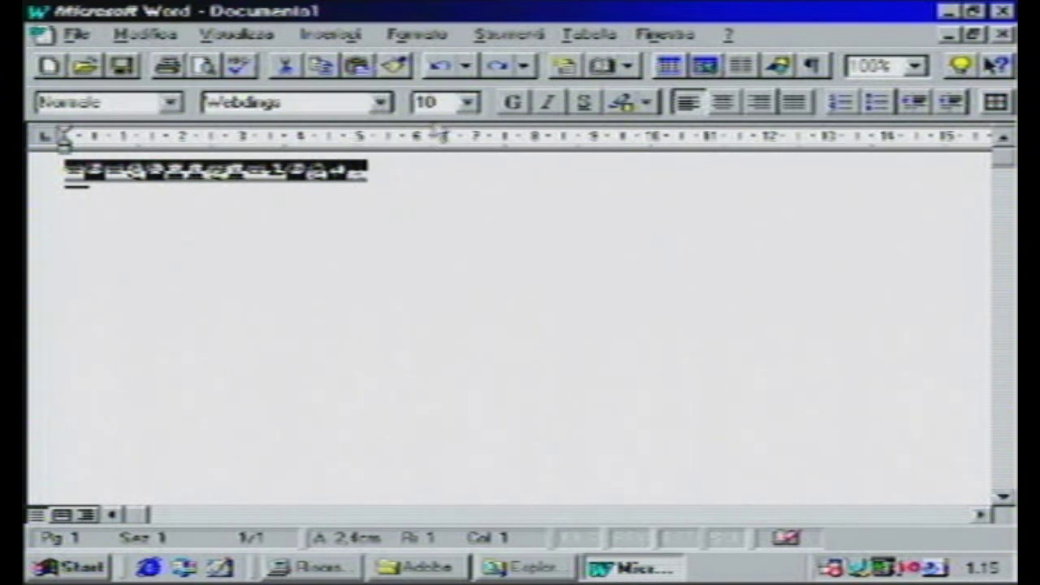
{"action": "left_click", "coordinate": [514, 103]}
{"action": "left_click", "coordinate": [549, 105]}
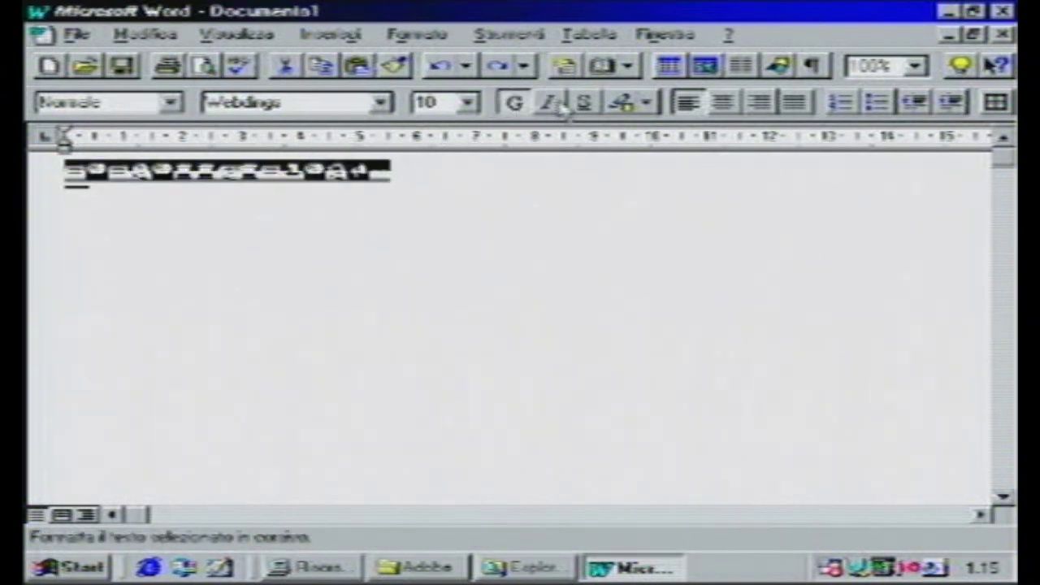
{"action": "left_click", "coordinate": [468, 102]}
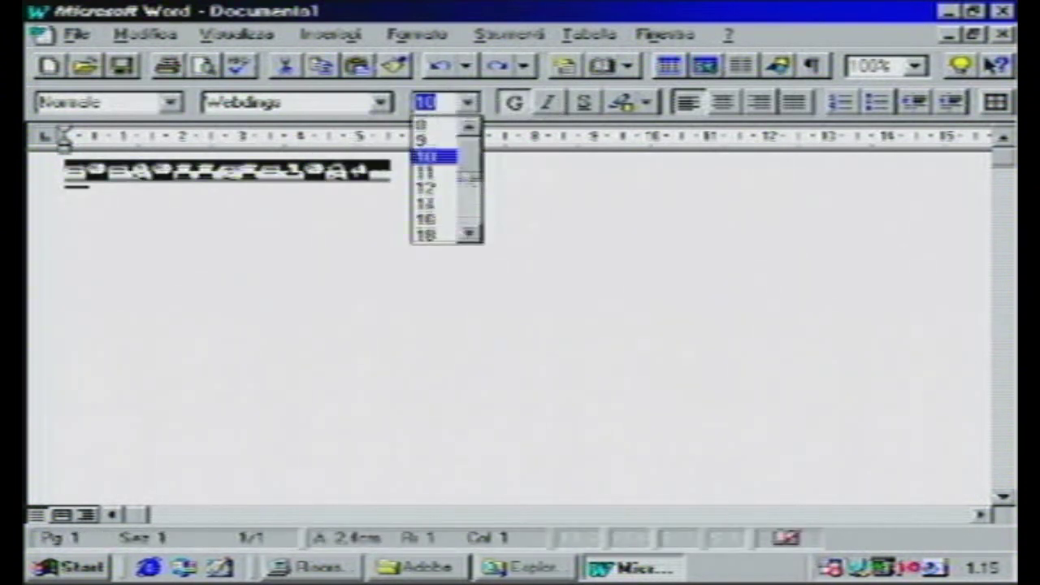
{"action": "left_click", "coordinate": [439, 203]}
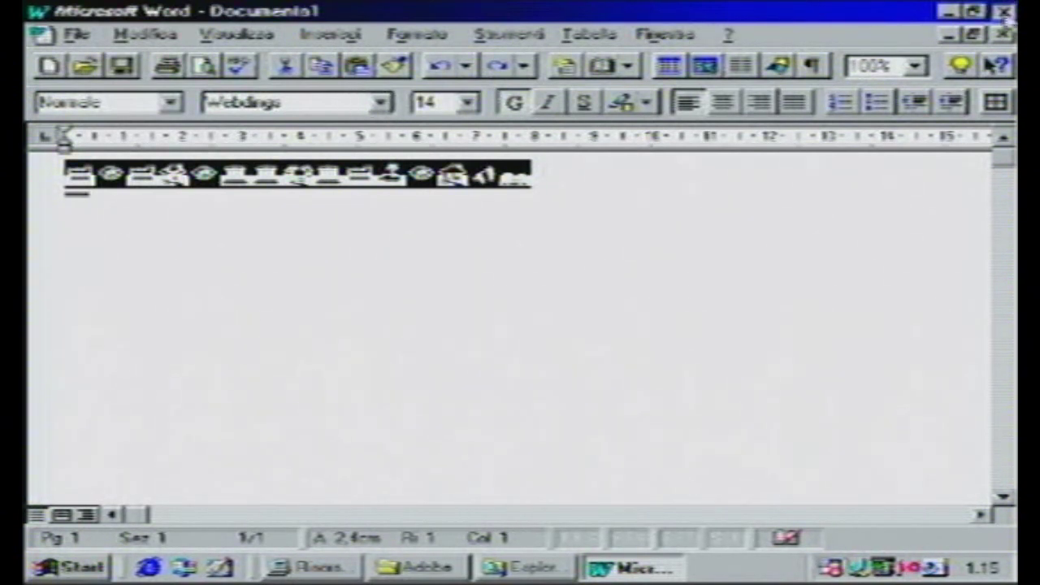
{"action": "left_click", "coordinate": [1001, 35]}
{"action": "left_click", "coordinate": [517, 320]}
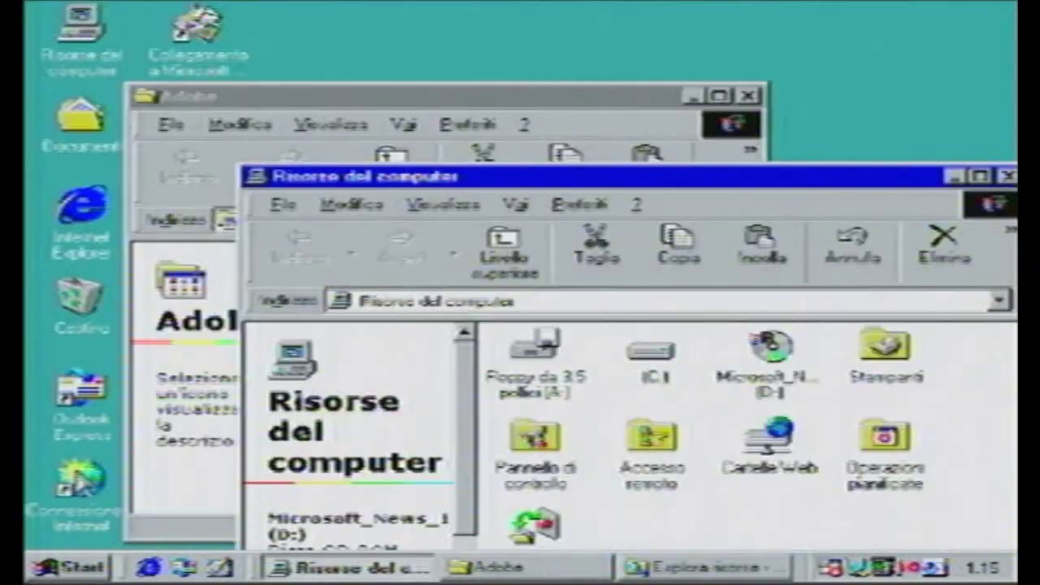
- Launch Microsoft Office Binder from Programmi and create a new blank binder
{"action": "left_click", "coordinate": [35, 566]}
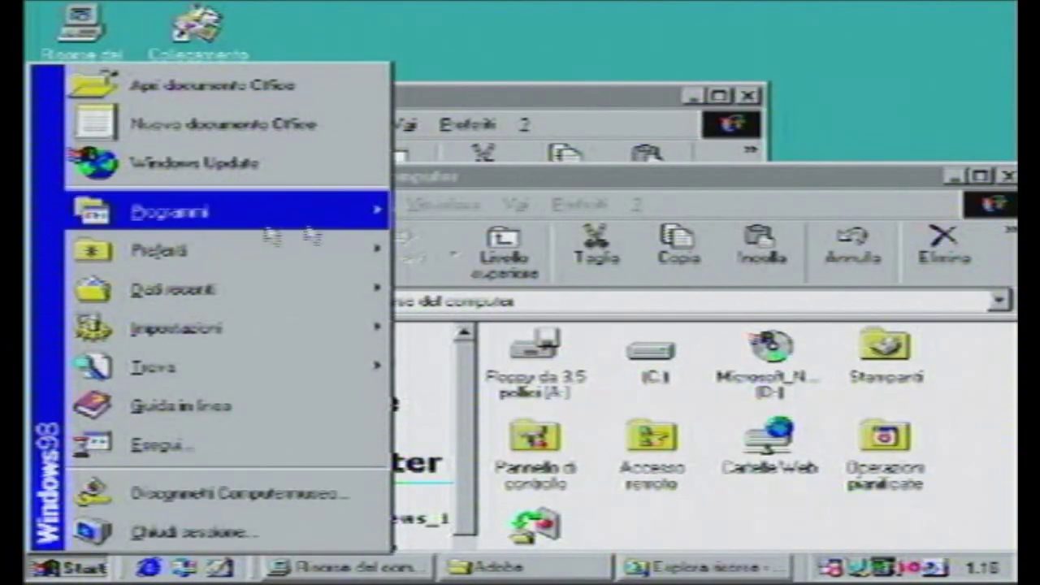
{"action": "mouse_move", "coordinate": [262, 225]}
{"action": "left_click", "coordinate": [486, 542]}
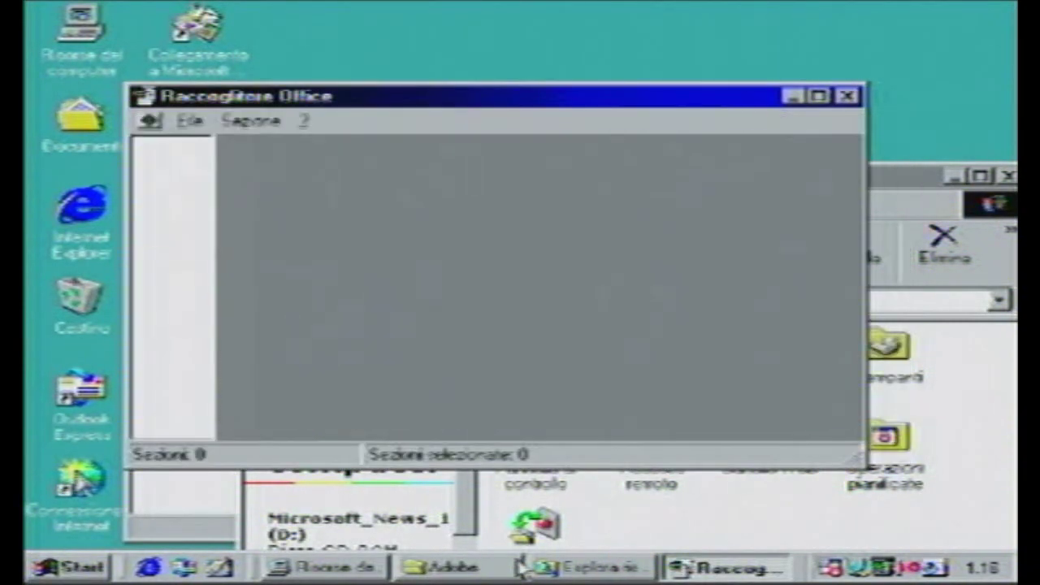
{"action": "left_click", "coordinate": [194, 121]}
{"action": "left_click", "coordinate": [205, 146]}
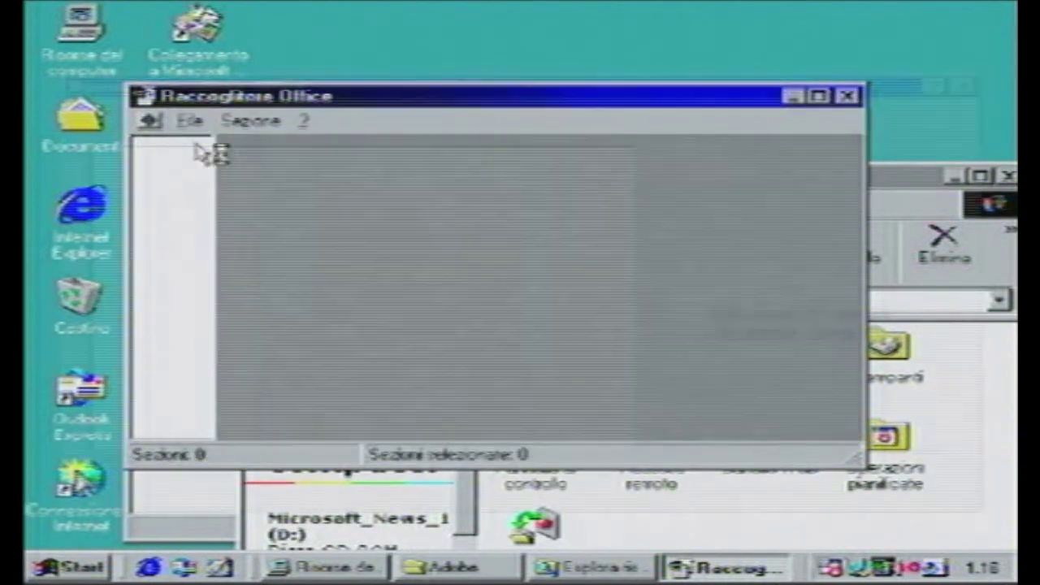
{"action": "left_click", "coordinate": [763, 486]}
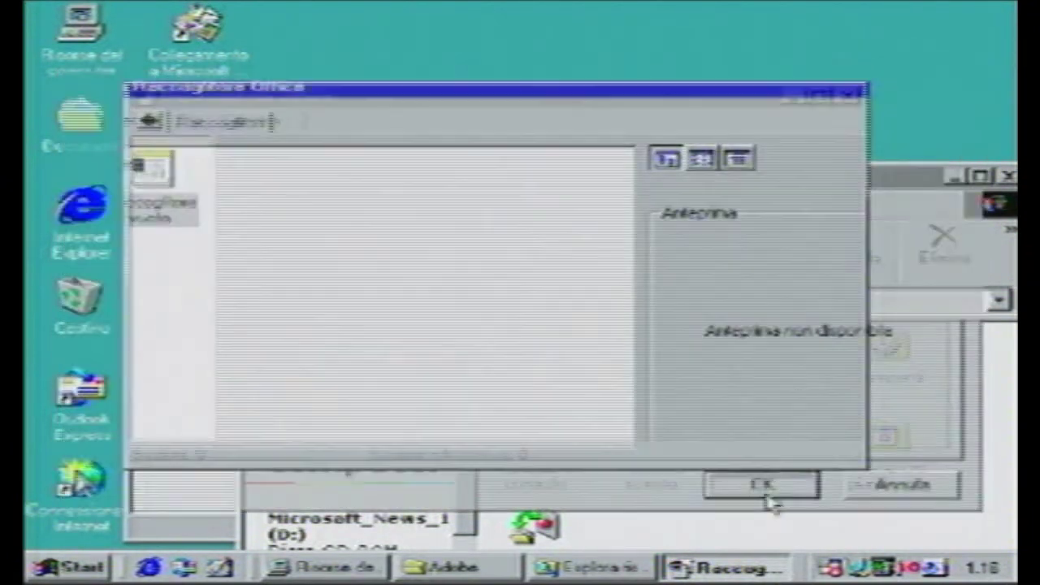
- Close the new empty binder and then the remaining binder window
{"action": "left_click", "coordinate": [227, 148]}
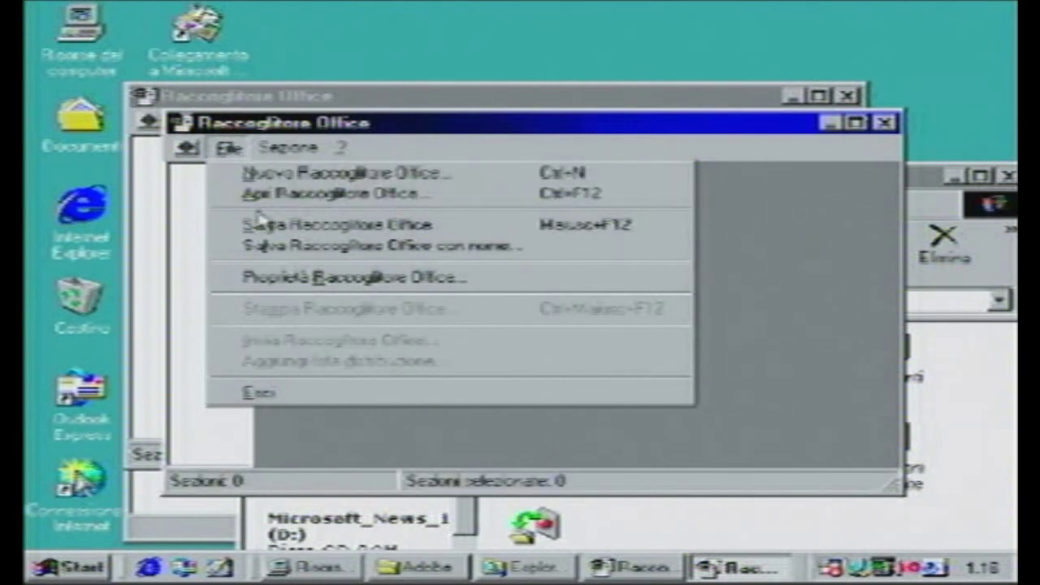
{"action": "left_click", "coordinate": [789, 246]}
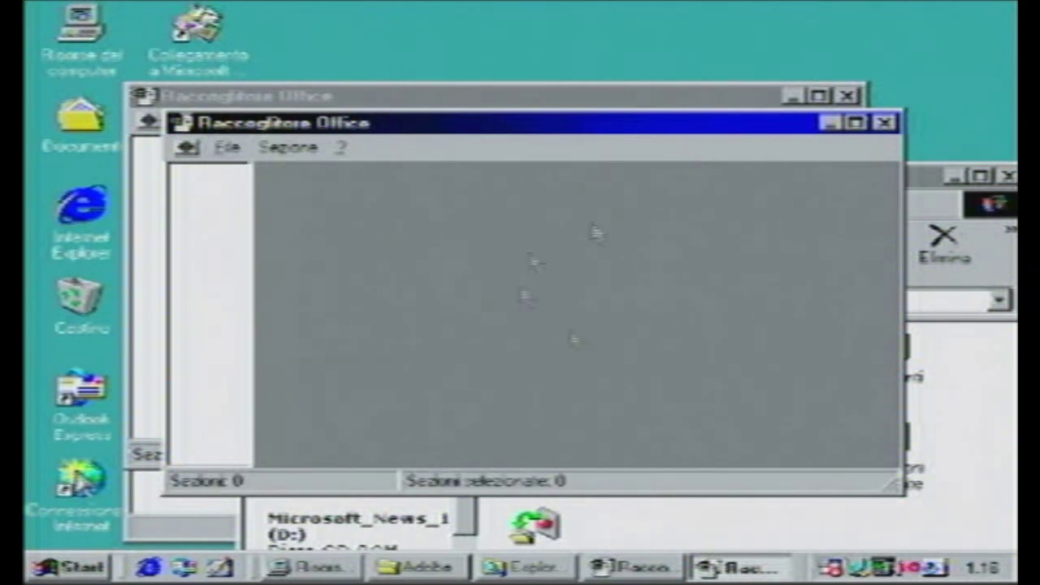
{"action": "left_click", "coordinate": [884, 123]}
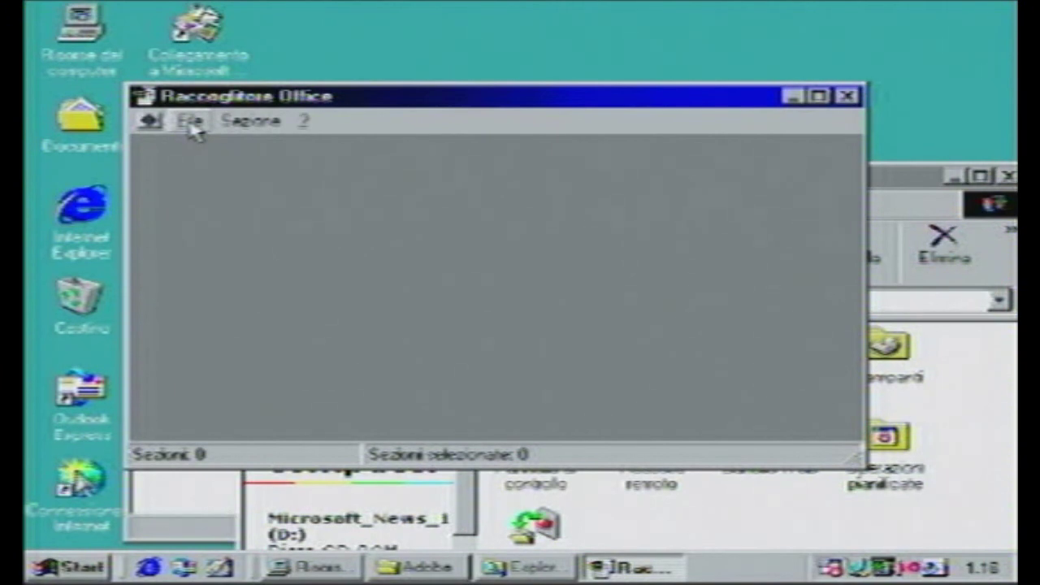
{"action": "left_click", "coordinate": [847, 96]}
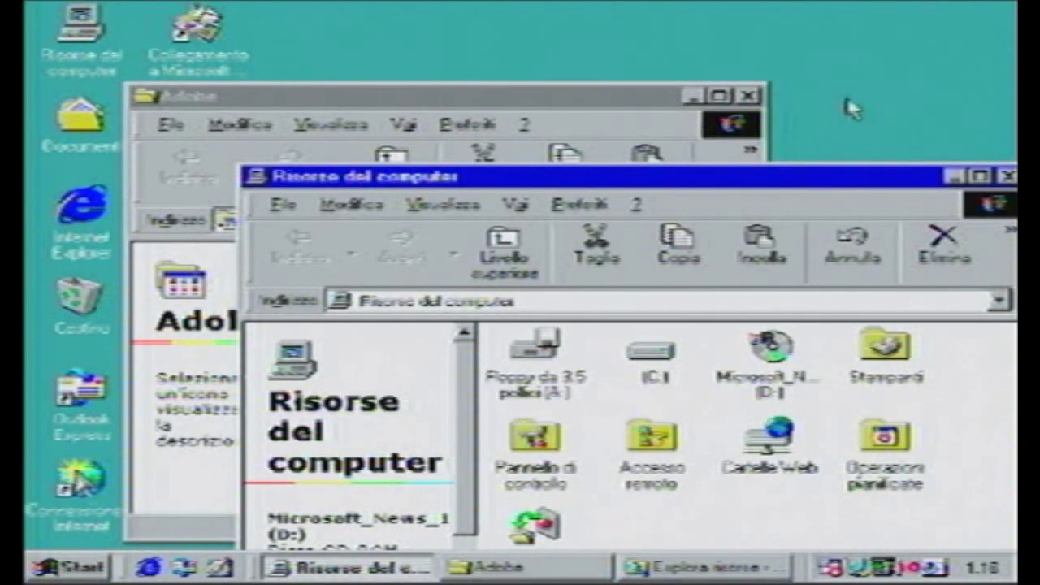